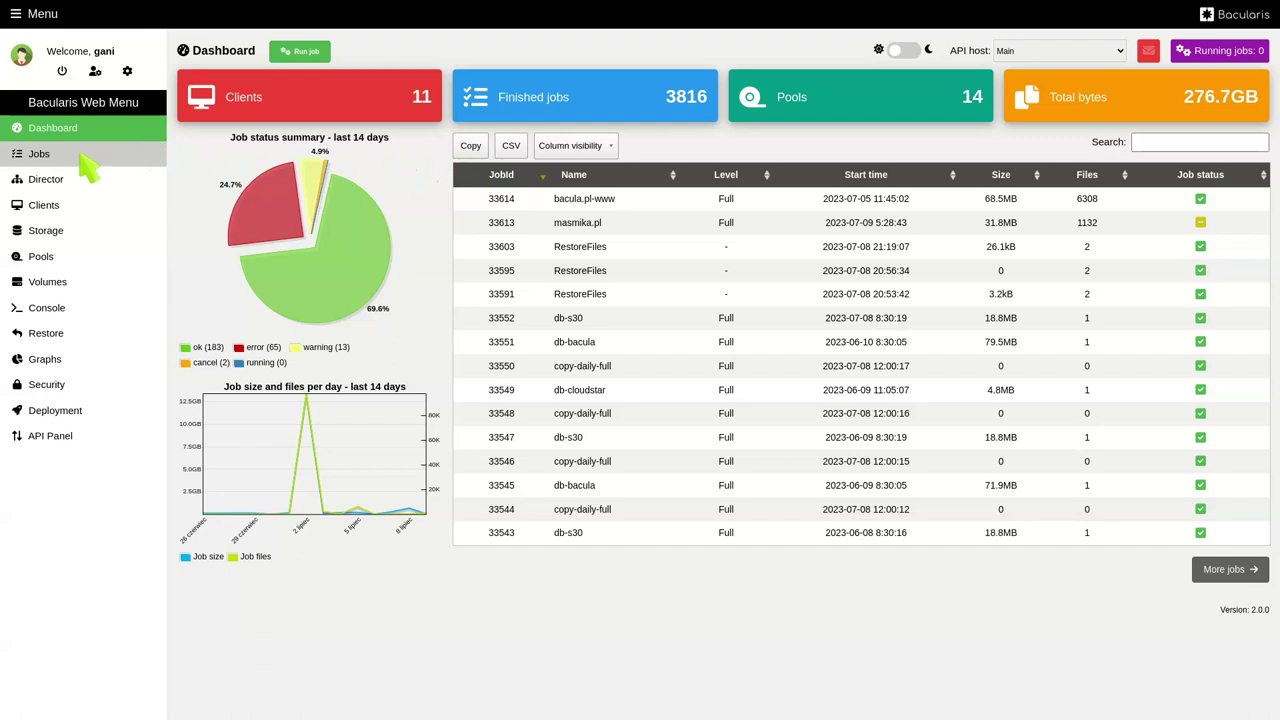
- Start a new Virtual Full job that creates a new backup job, and name it "My new VF job"
click(36, 157)
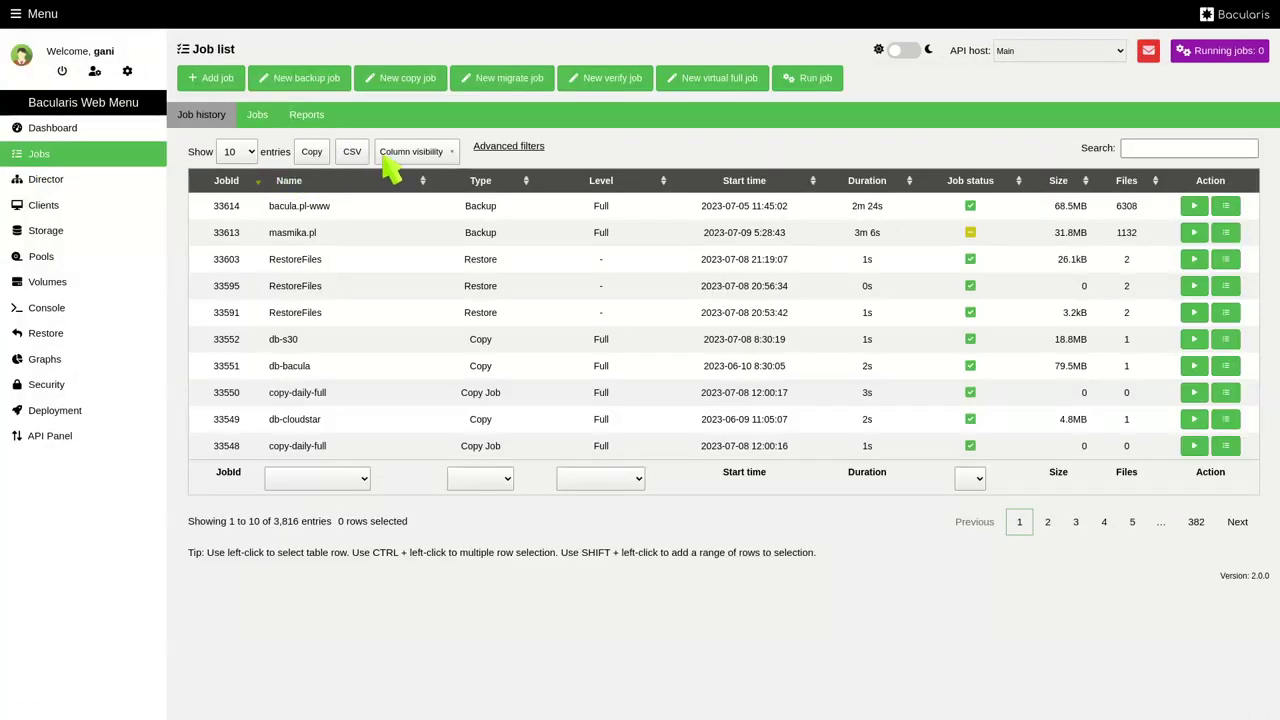
click(718, 82)
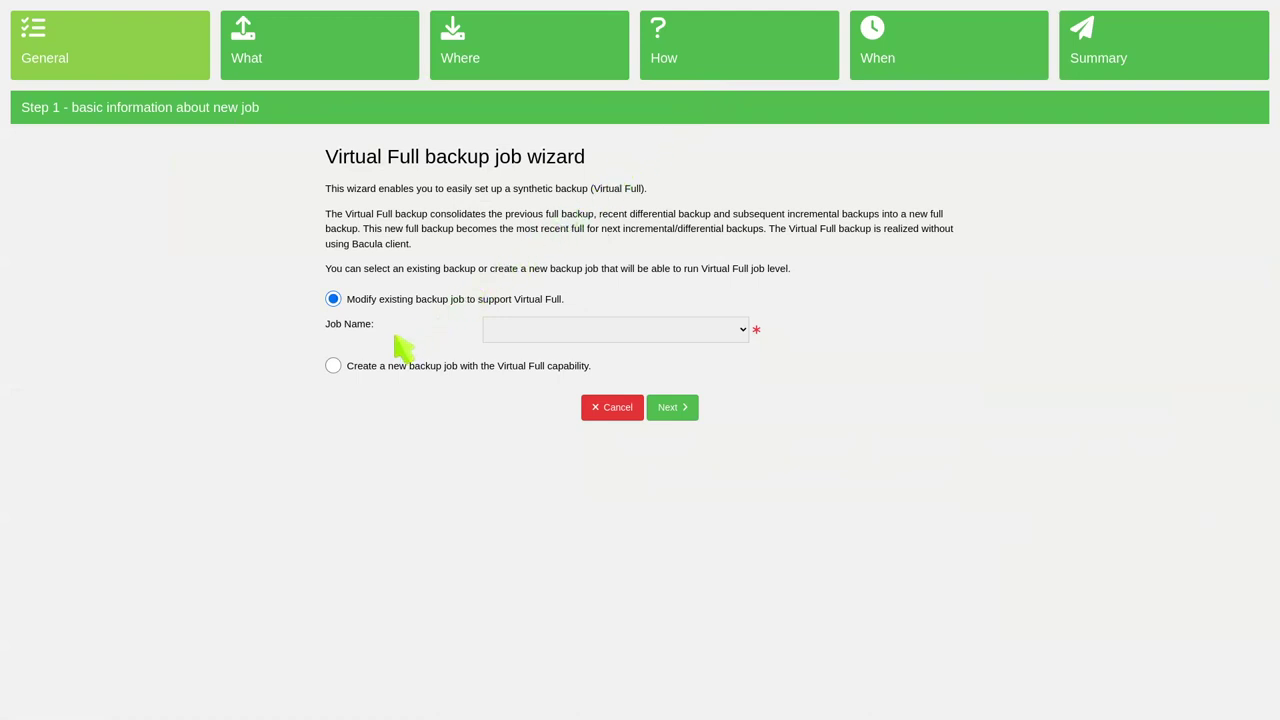
click(333, 366)
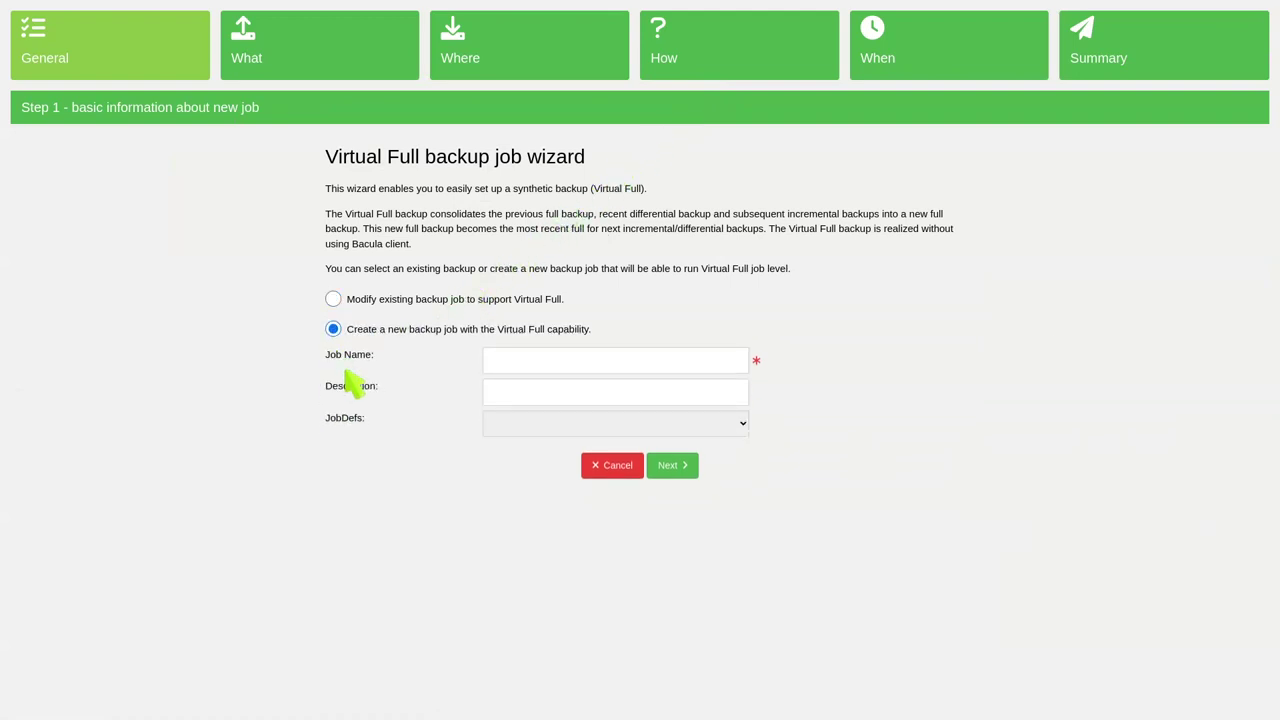
click(642, 367)
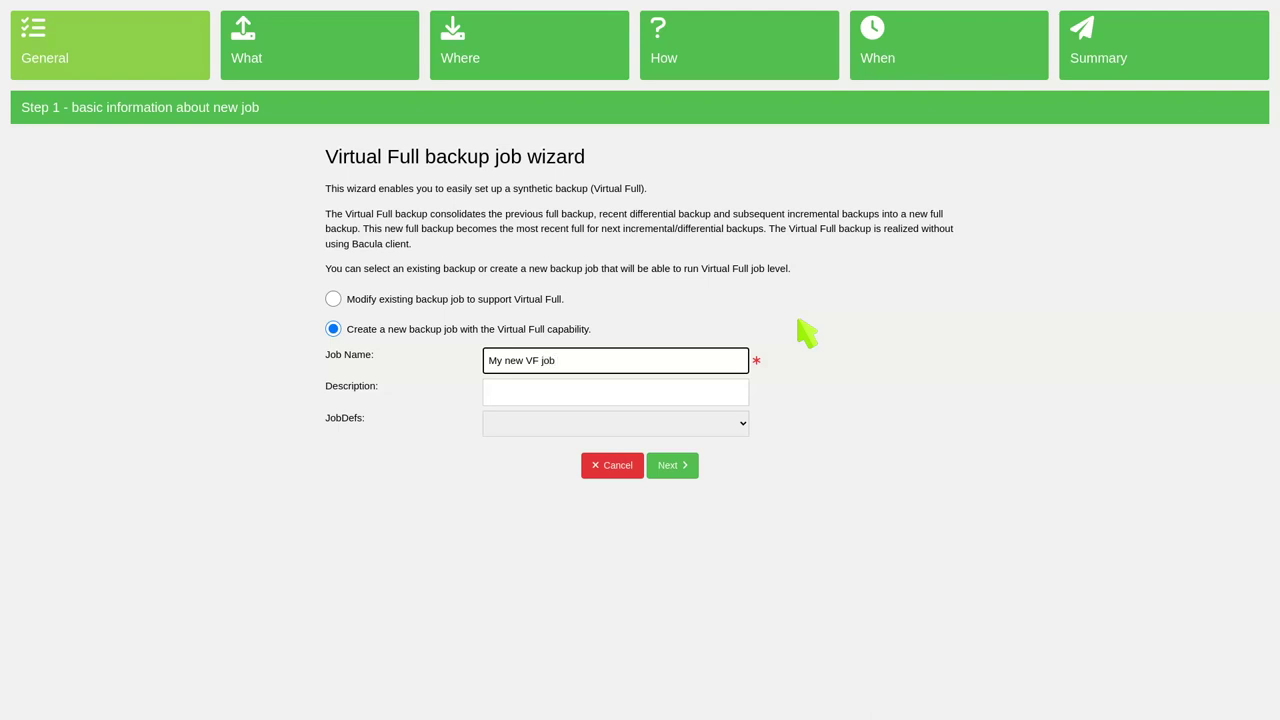
click(672, 465)
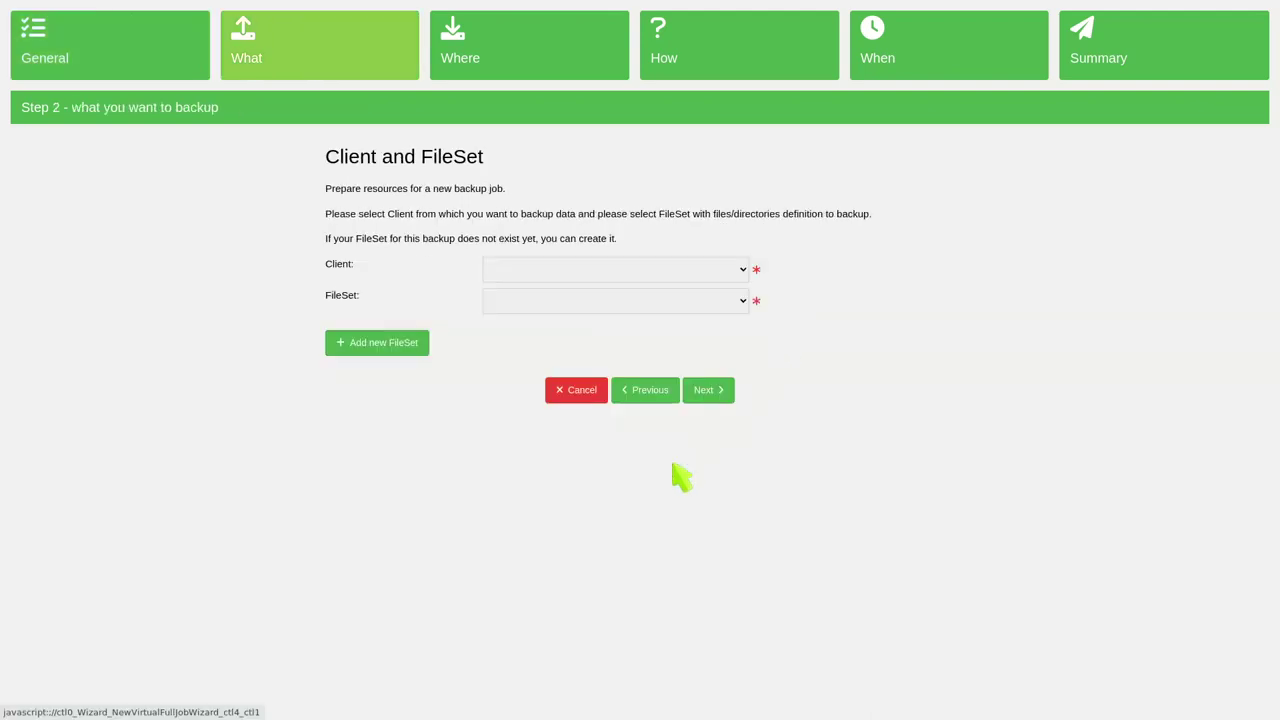
- Select darkstar-fd as the client and begin a new FileSet named "My VF fileset"
click(541, 268)
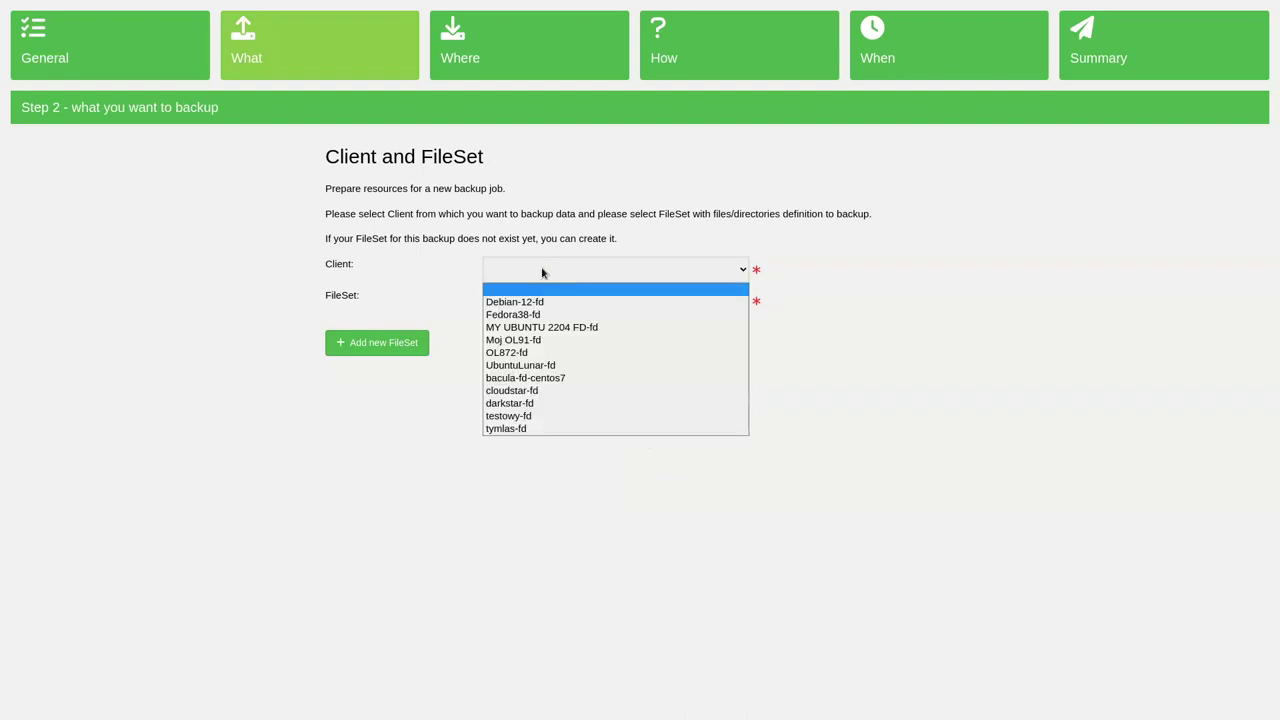
click(531, 404)
click(410, 346)
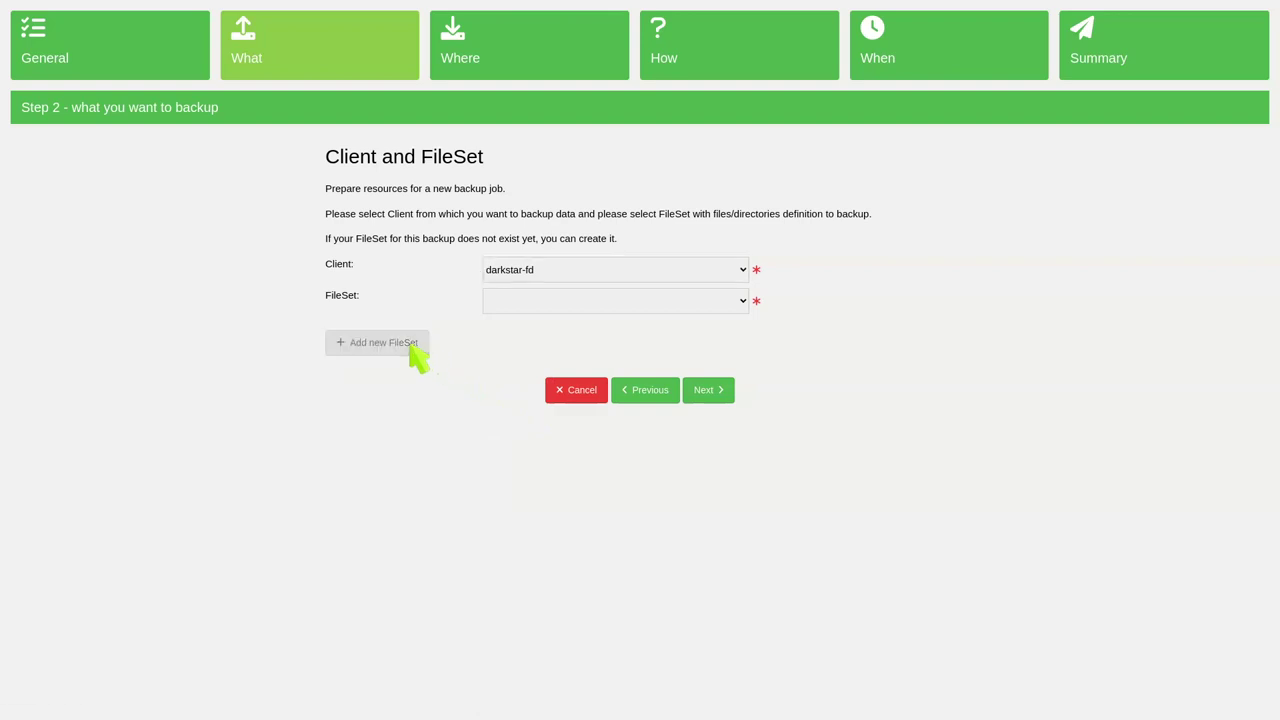
click(506, 472)
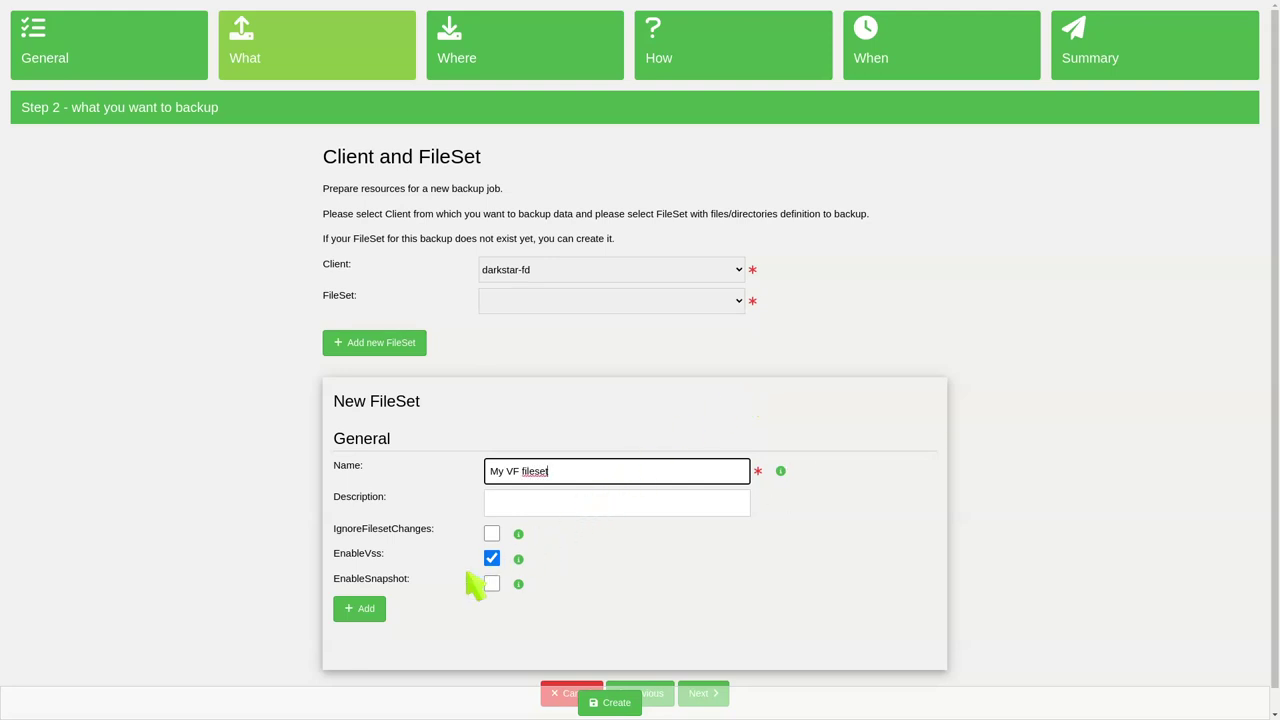
- Add an include block with the single path /var/log/httpd to the new FileSet, create it and continue to the storage settings
click(364, 616)
click(403, 647)
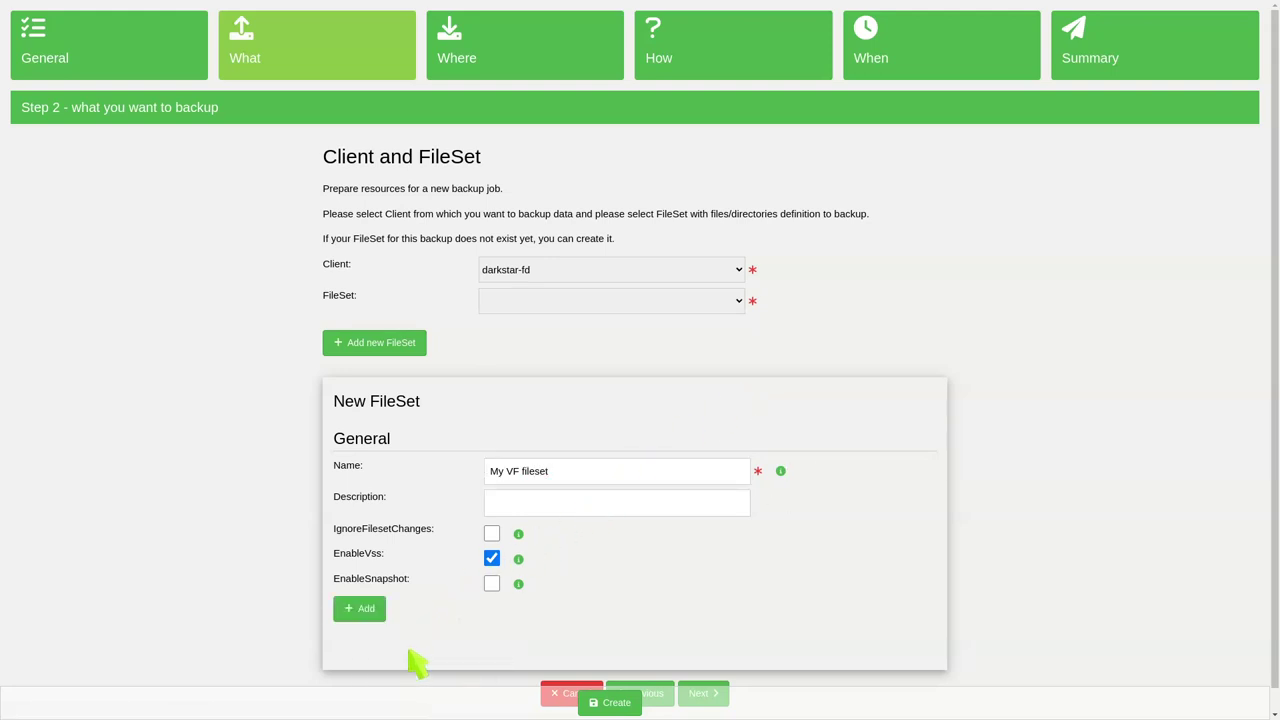
click(380, 584)
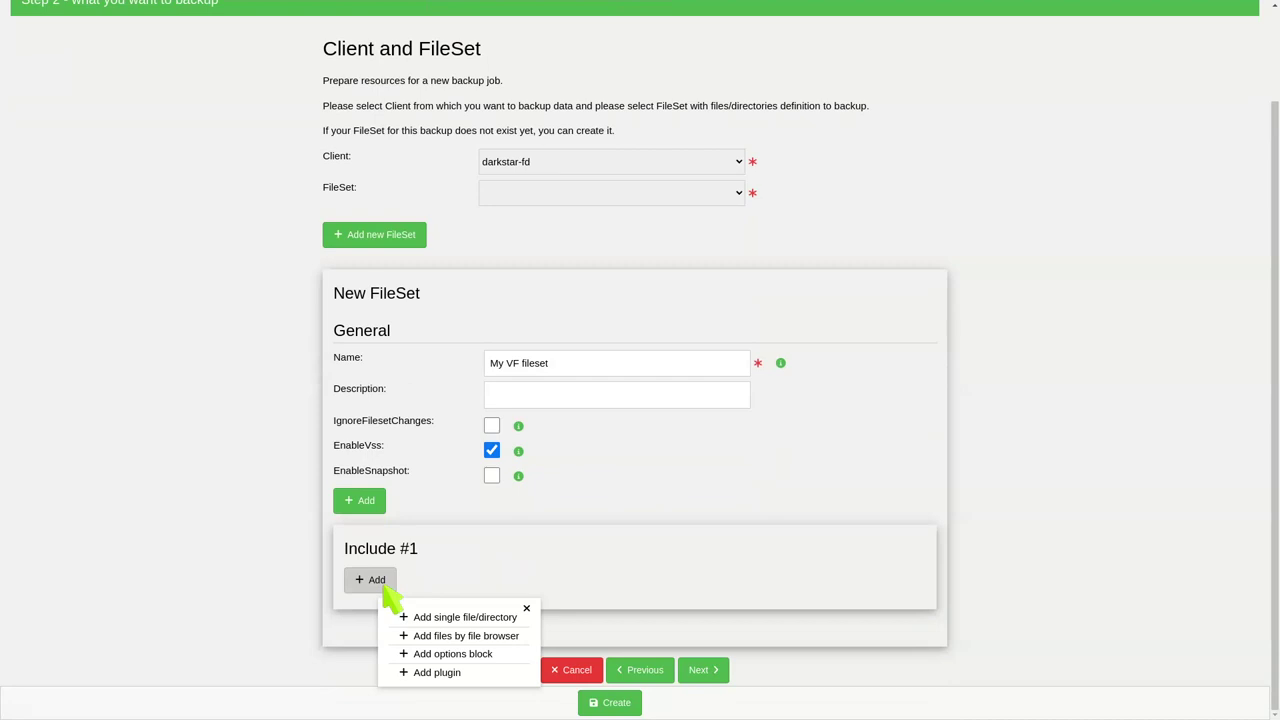
click(424, 616)
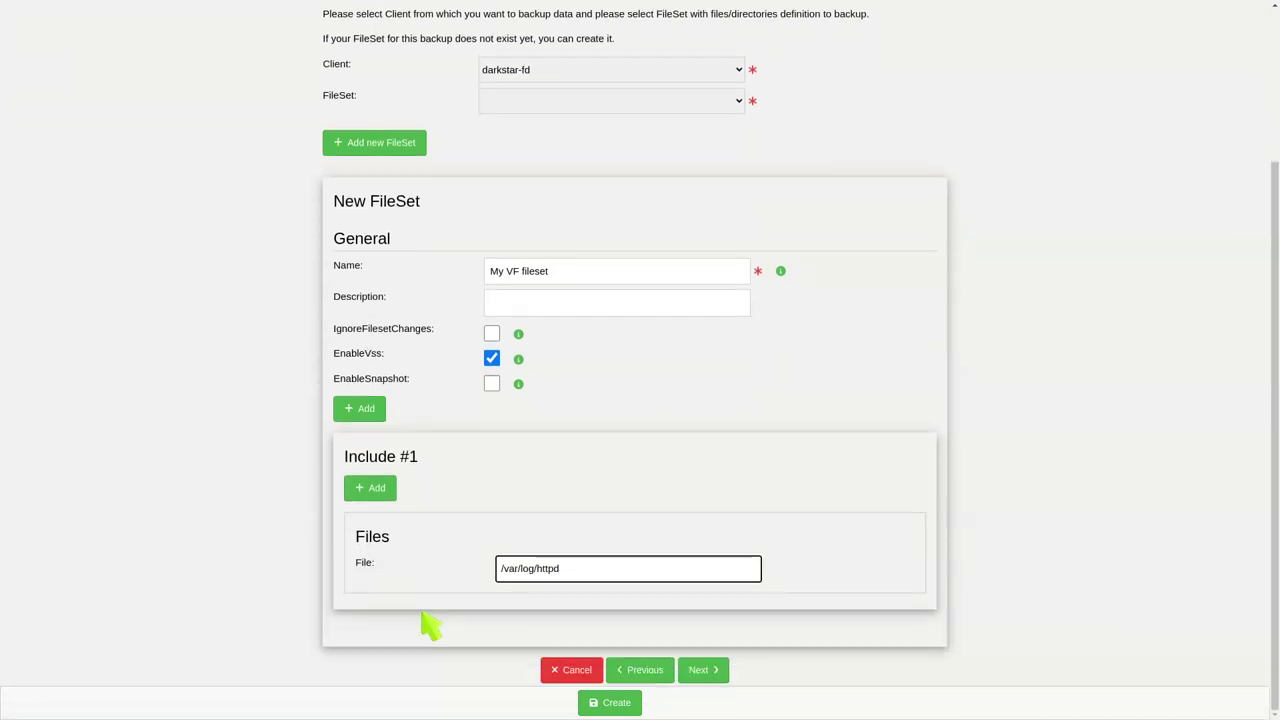
text(/var/log/httpd)
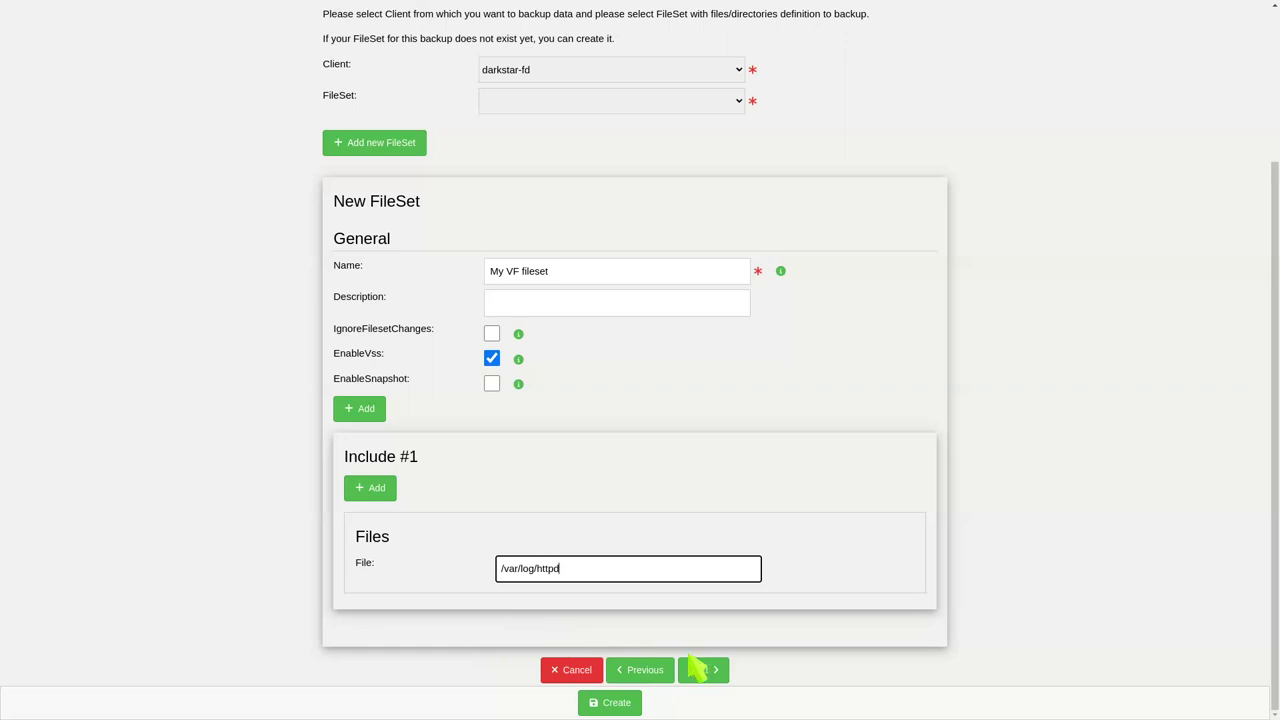
click(612, 703)
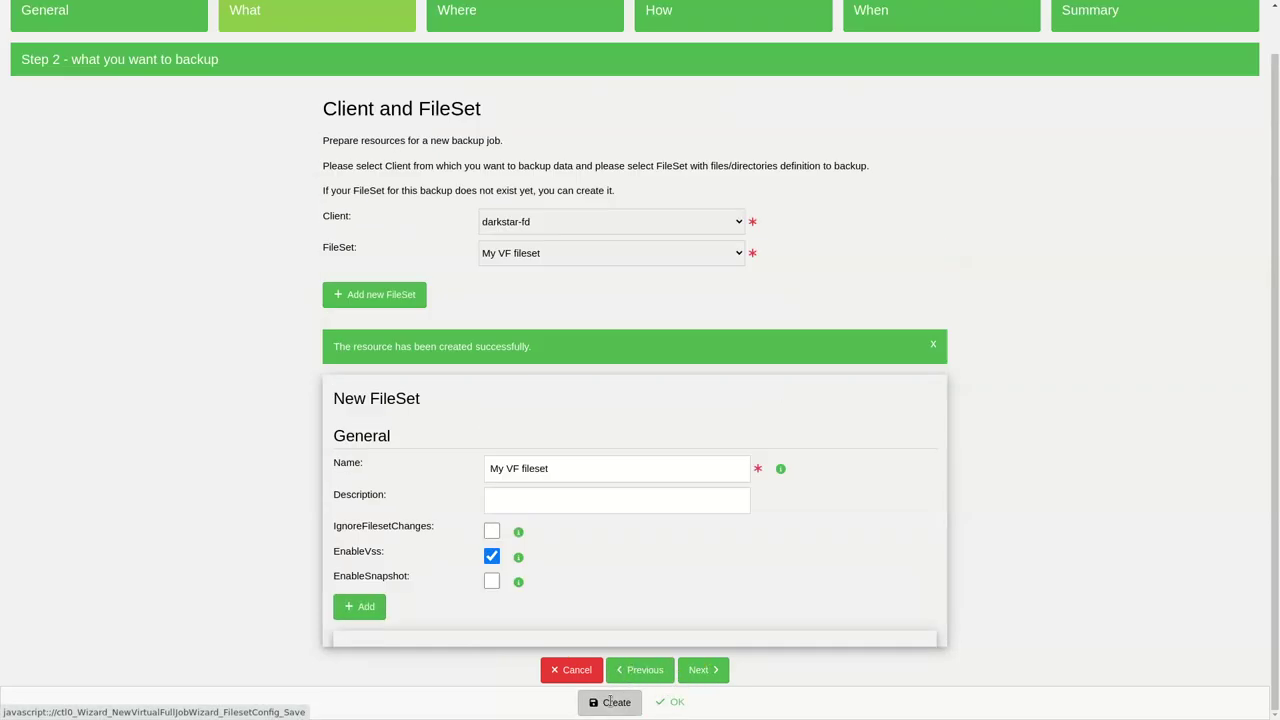
click(722, 450)
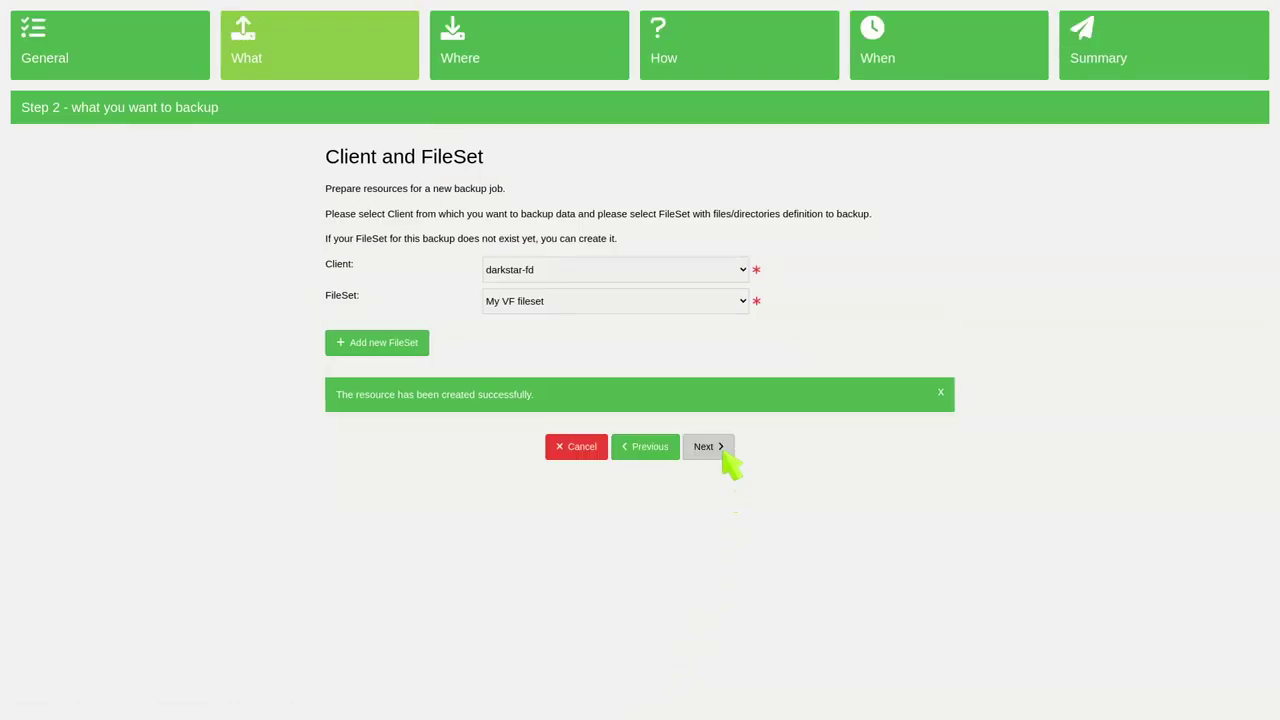
click(714, 451)
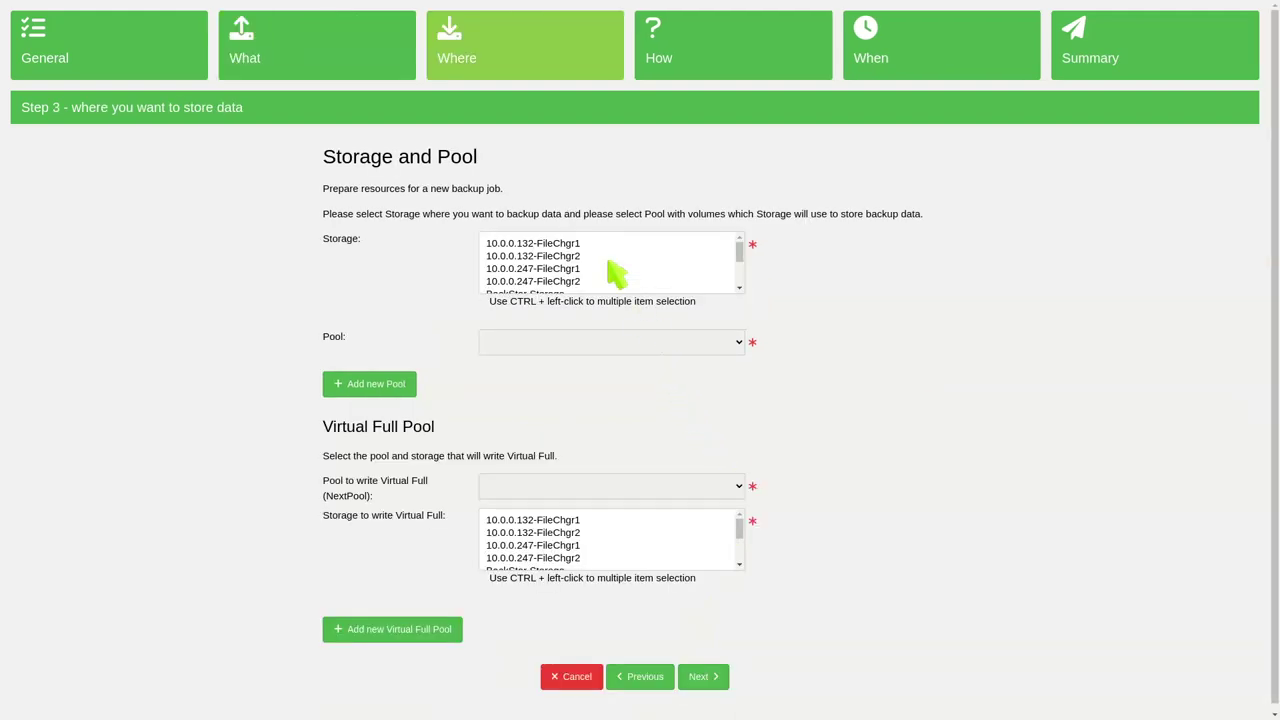
- Select VTL-MAIN as the backup storage and Incremental-VTL as its pool
scroll(612, 274, down, 5)
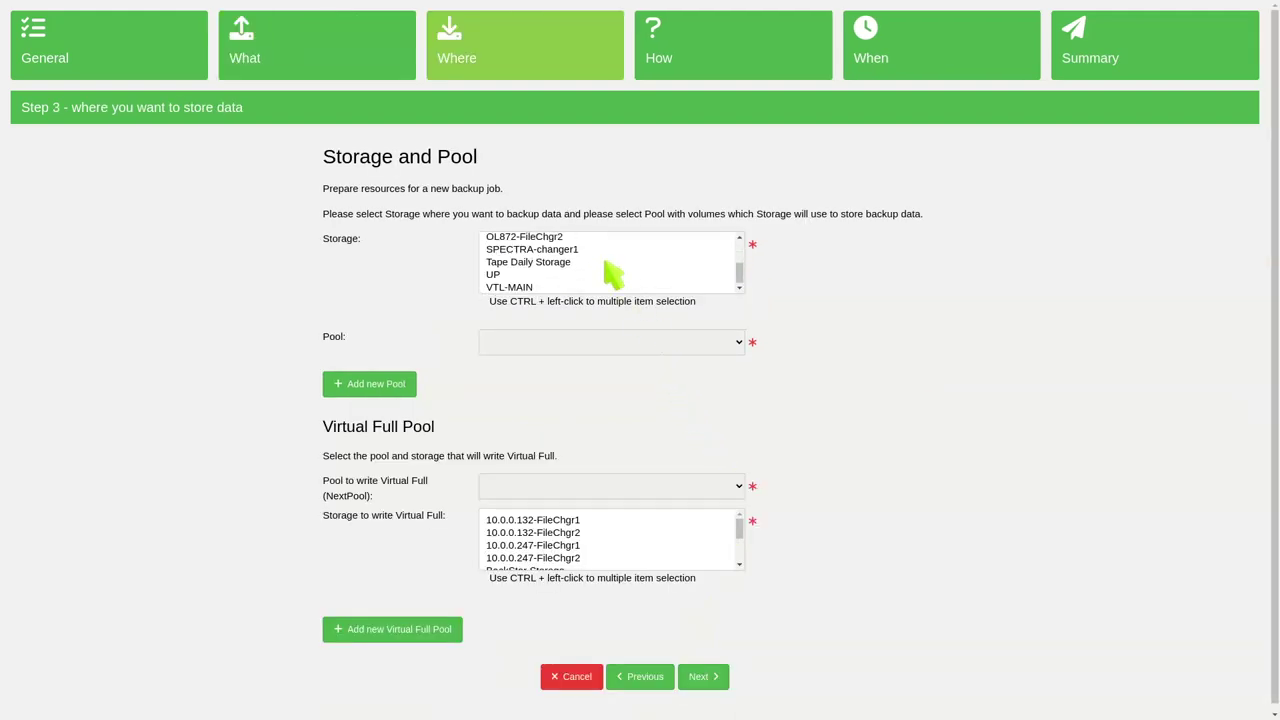
click(545, 283)
click(543, 343)
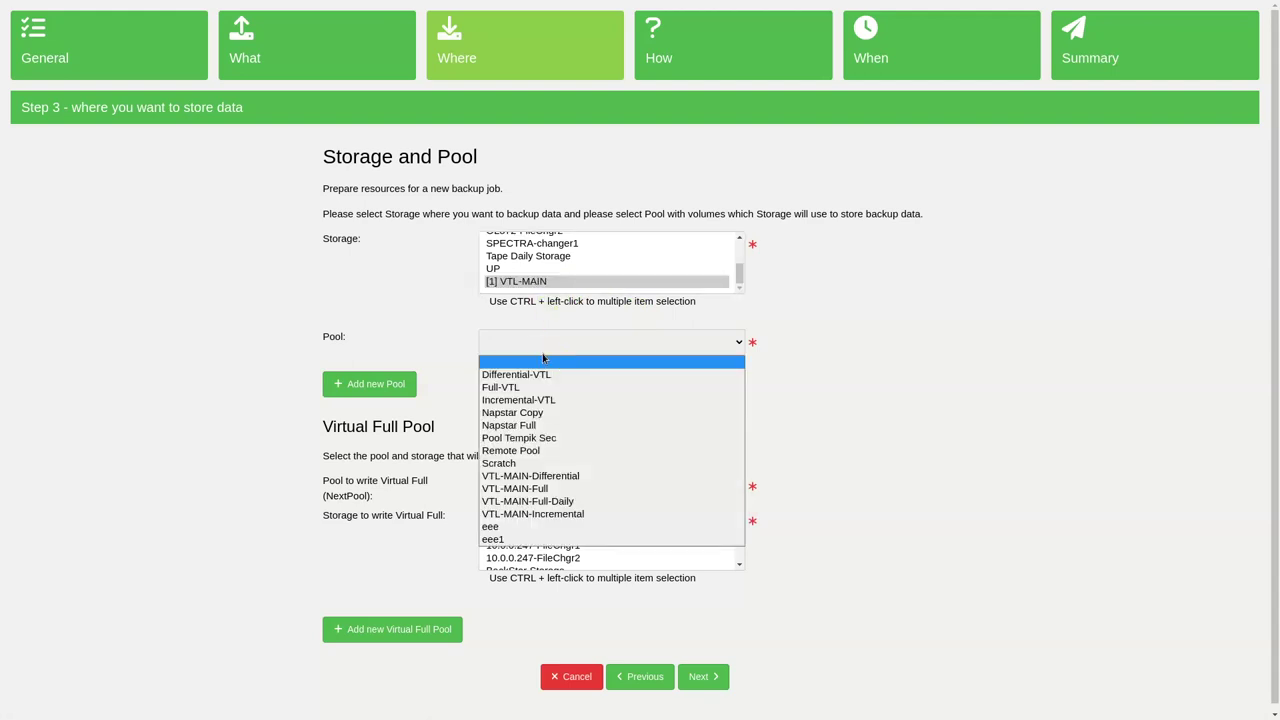
click(545, 400)
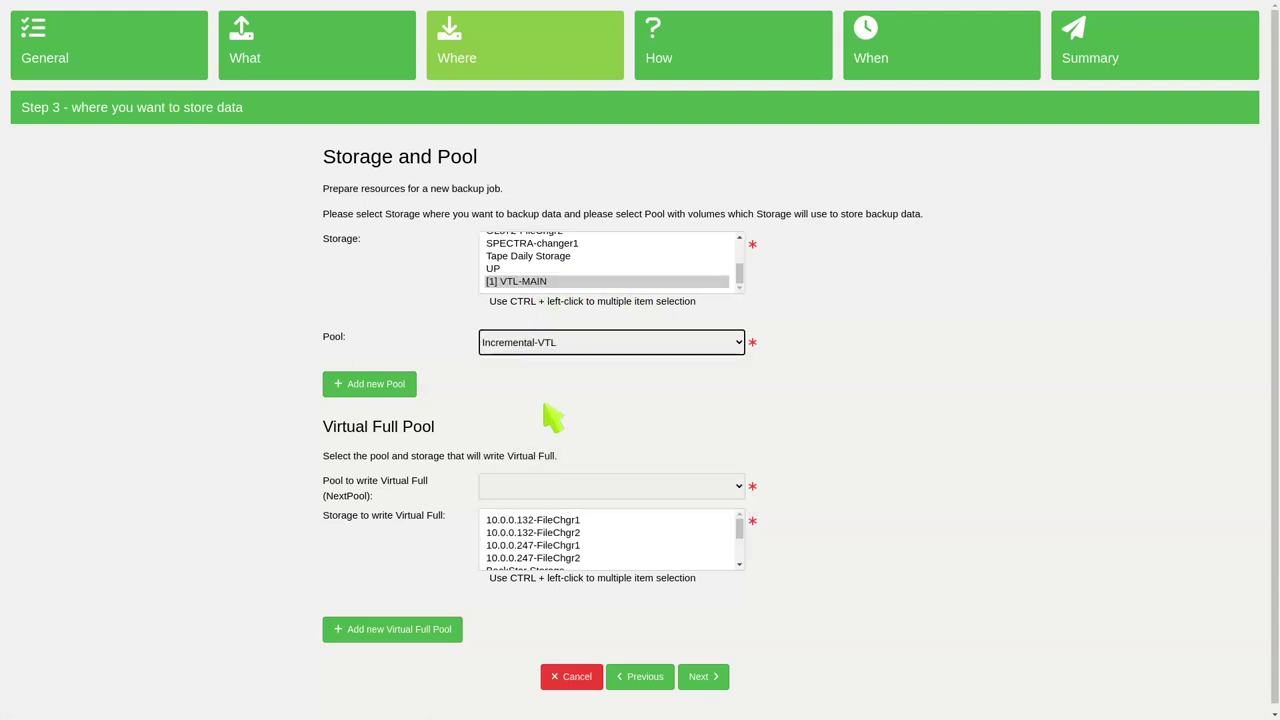
- Set Full-VTL as the pool to write Virtual Full backups and continue to the Virtual Full type
click(553, 488)
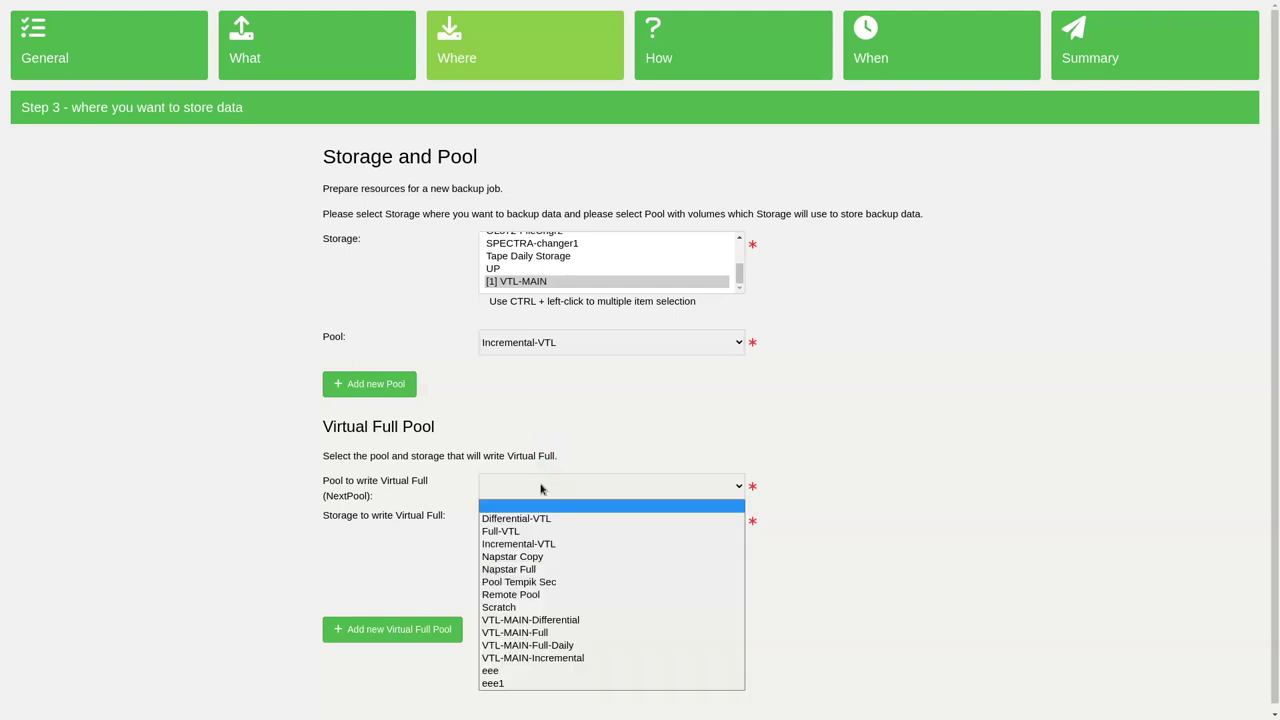
click(546, 535)
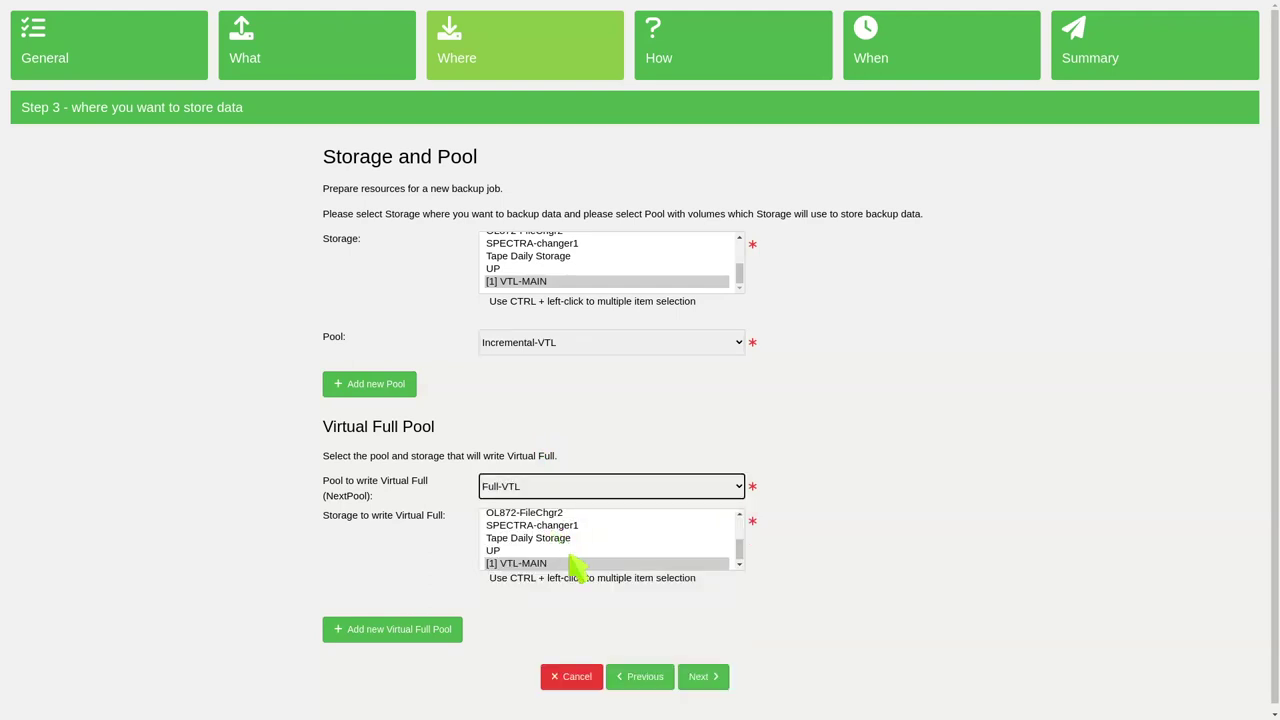
click(703, 676)
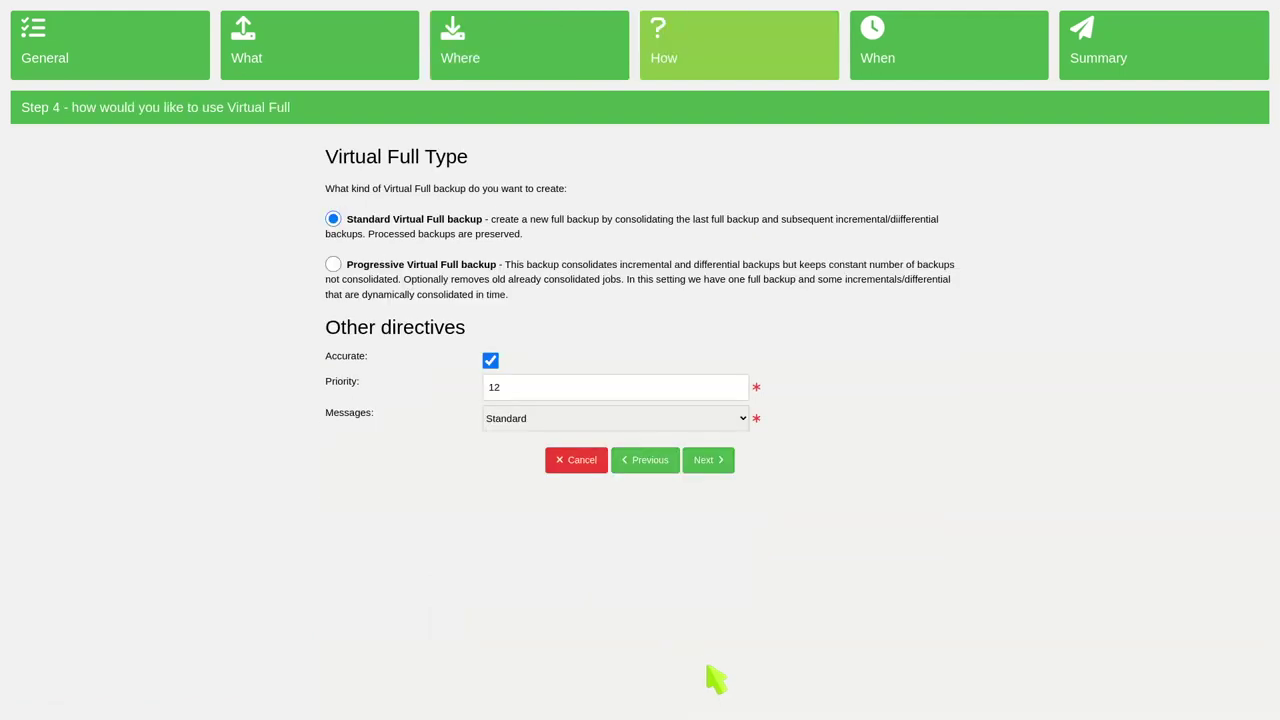
- Accept the Standard Virtual Full backup type with no schedule, and create the job from the summary
click(718, 464)
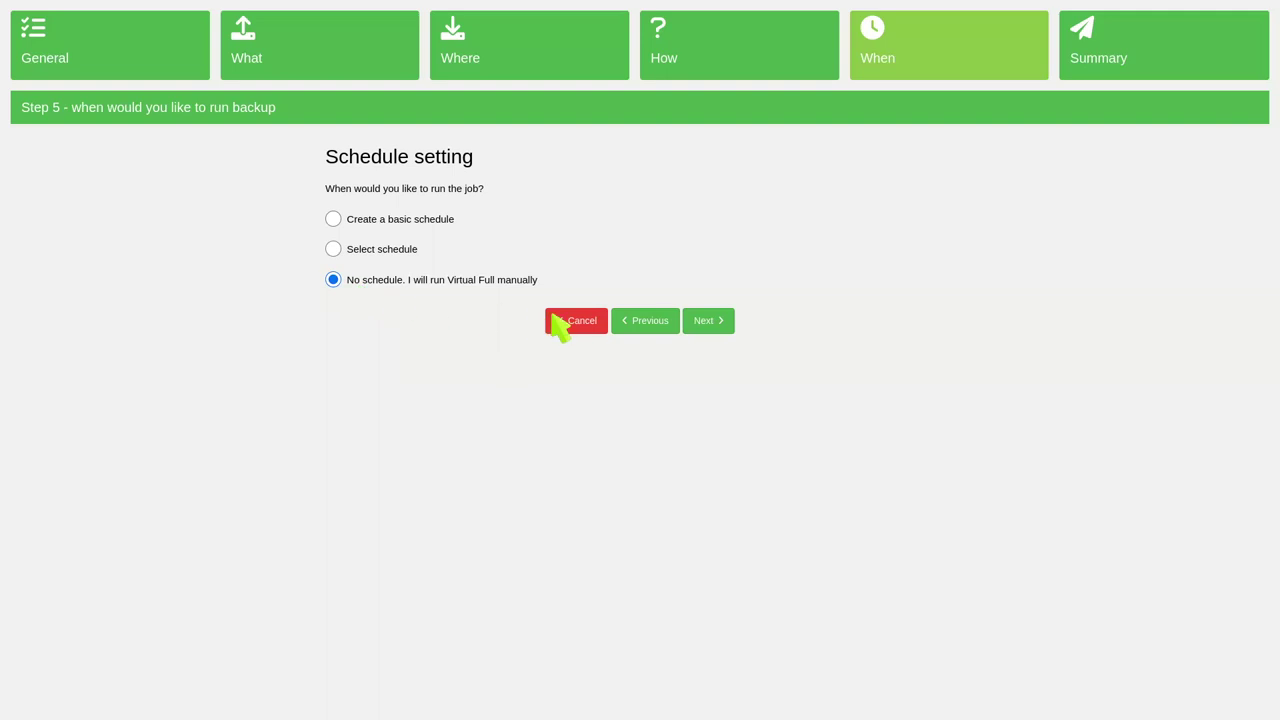
click(706, 324)
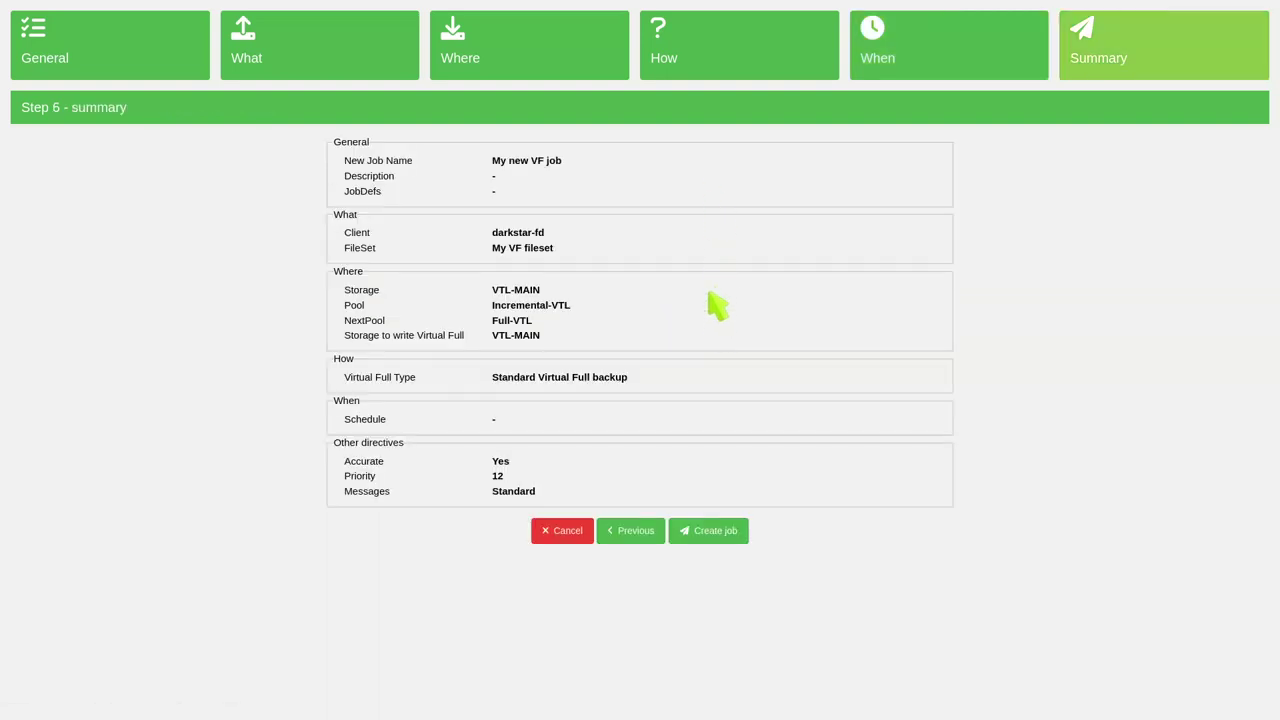
click(690, 530)
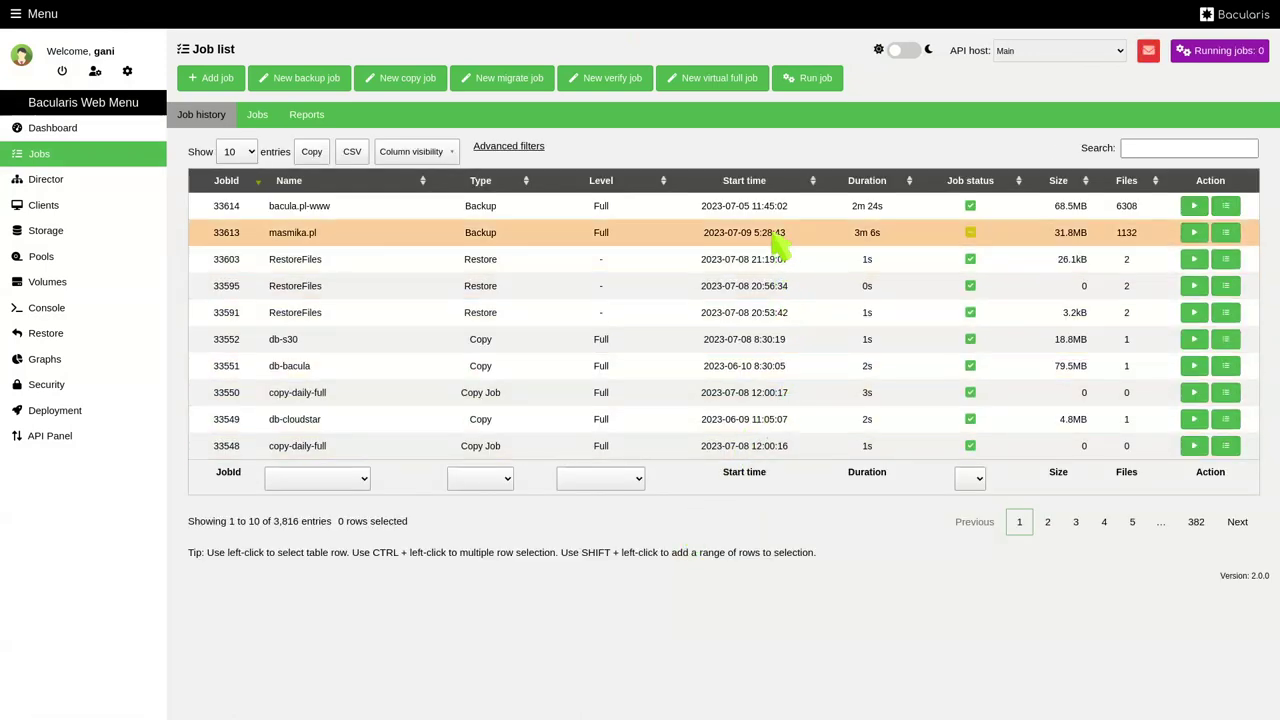
- Open the run job dialog and choose "My new VF job" as the job to run
click(808, 80)
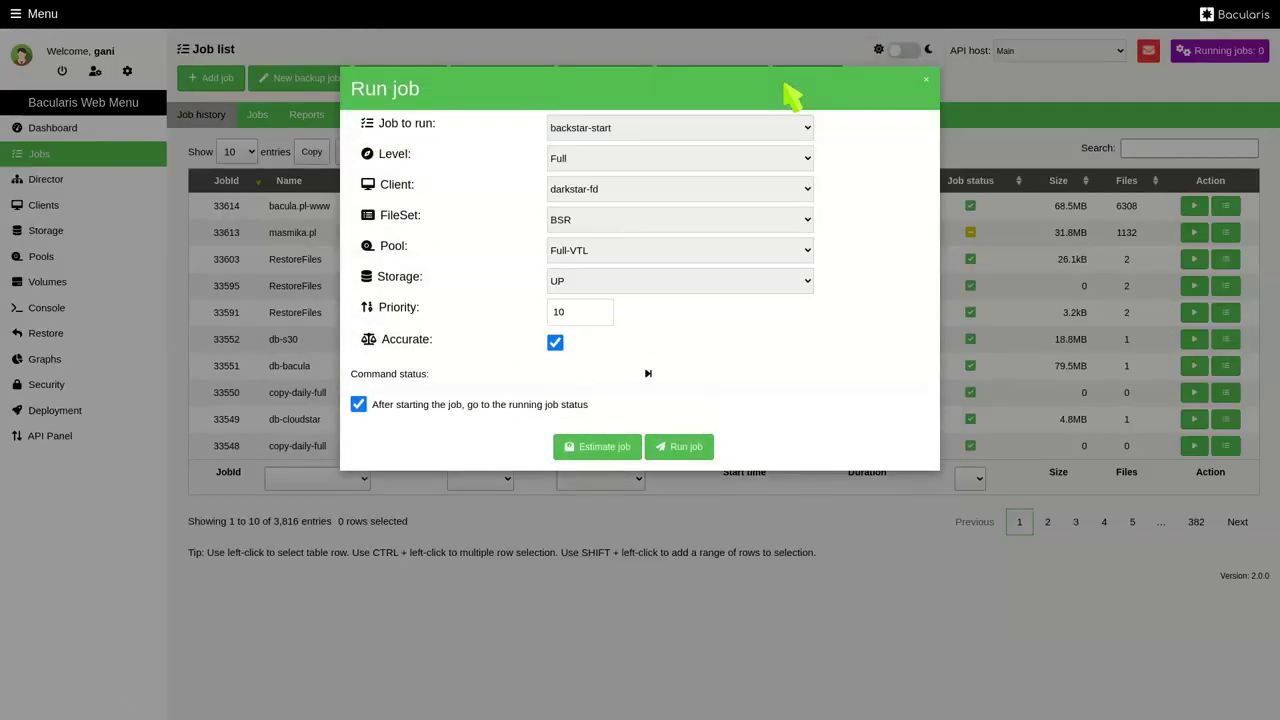
click(637, 125)
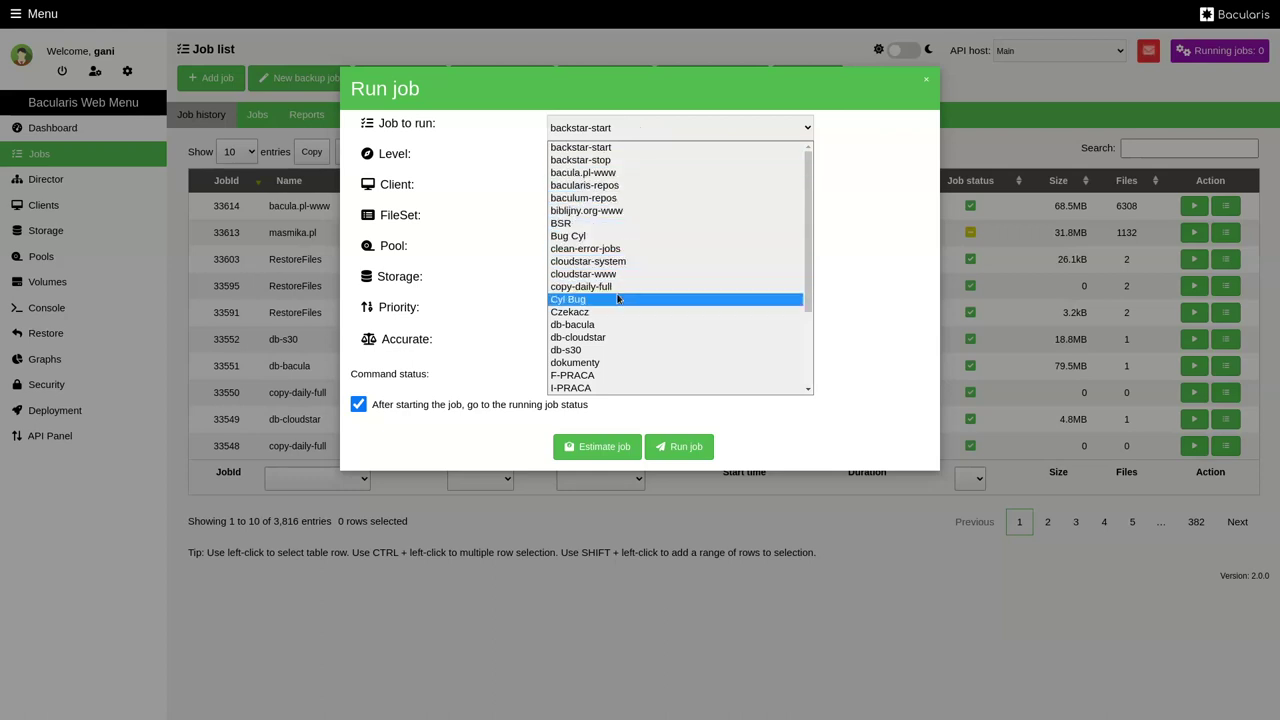
scroll(617, 295, down, 2)
scroll(619, 303, down, 1)
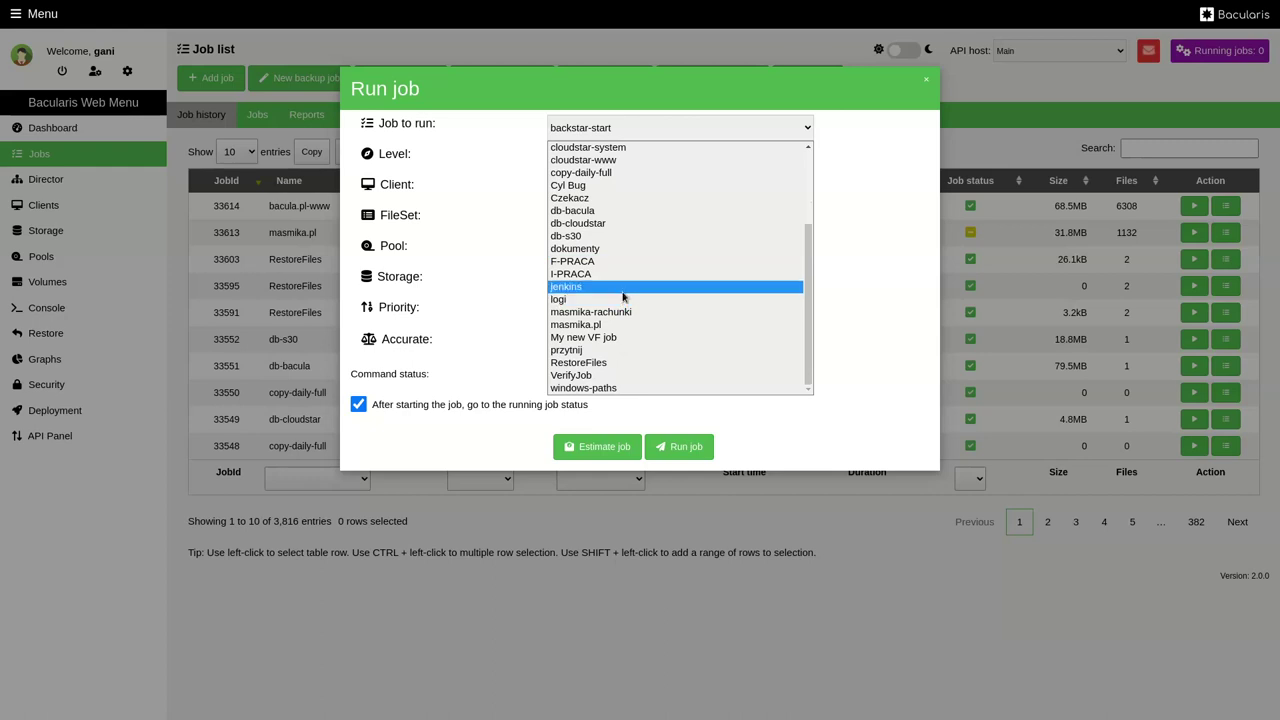
scroll(624, 305, up, 3)
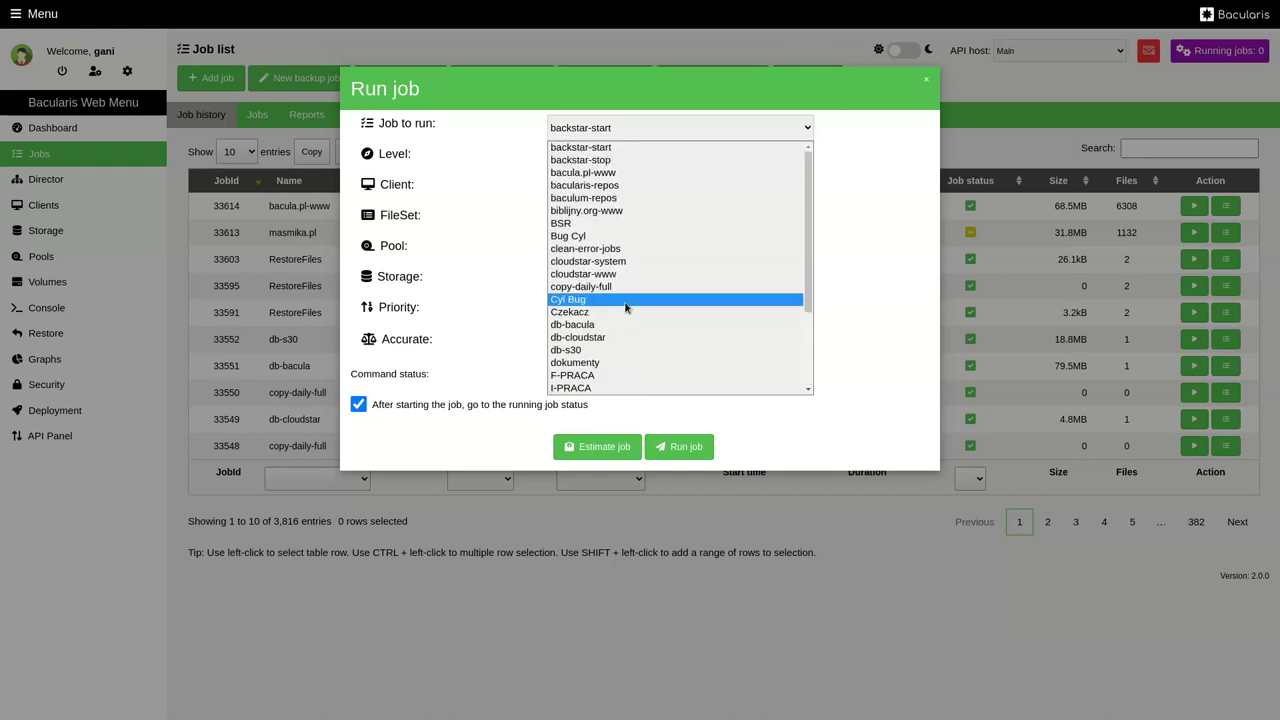
scroll(625, 308, down, 3)
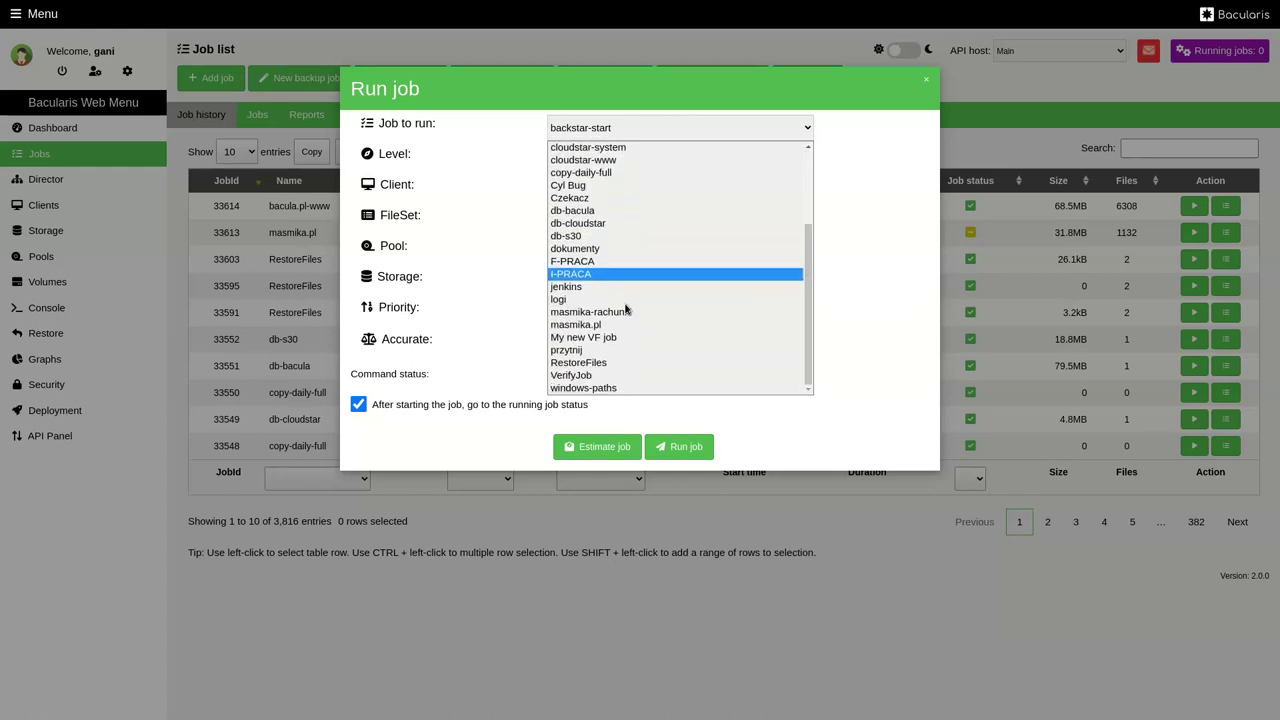
click(627, 337)
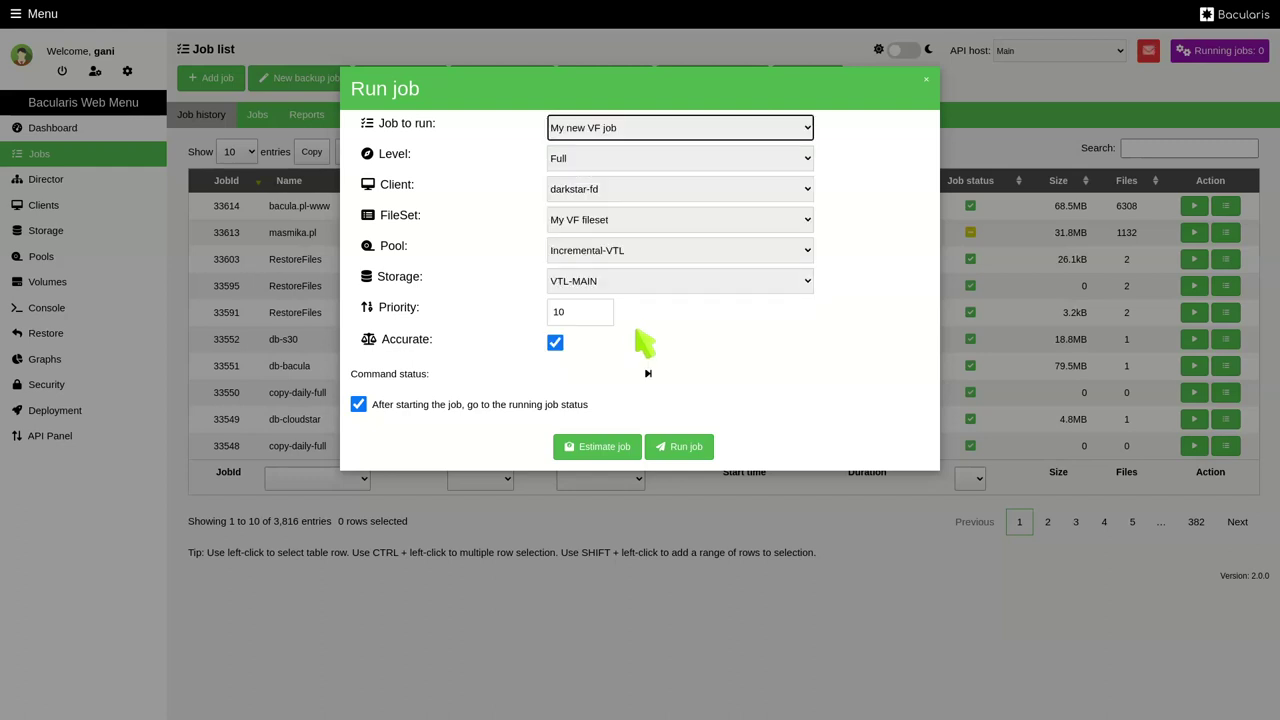
- Set the pool to Full-VTL, turn off going to the running job status after start, and run the job
click(645, 252)
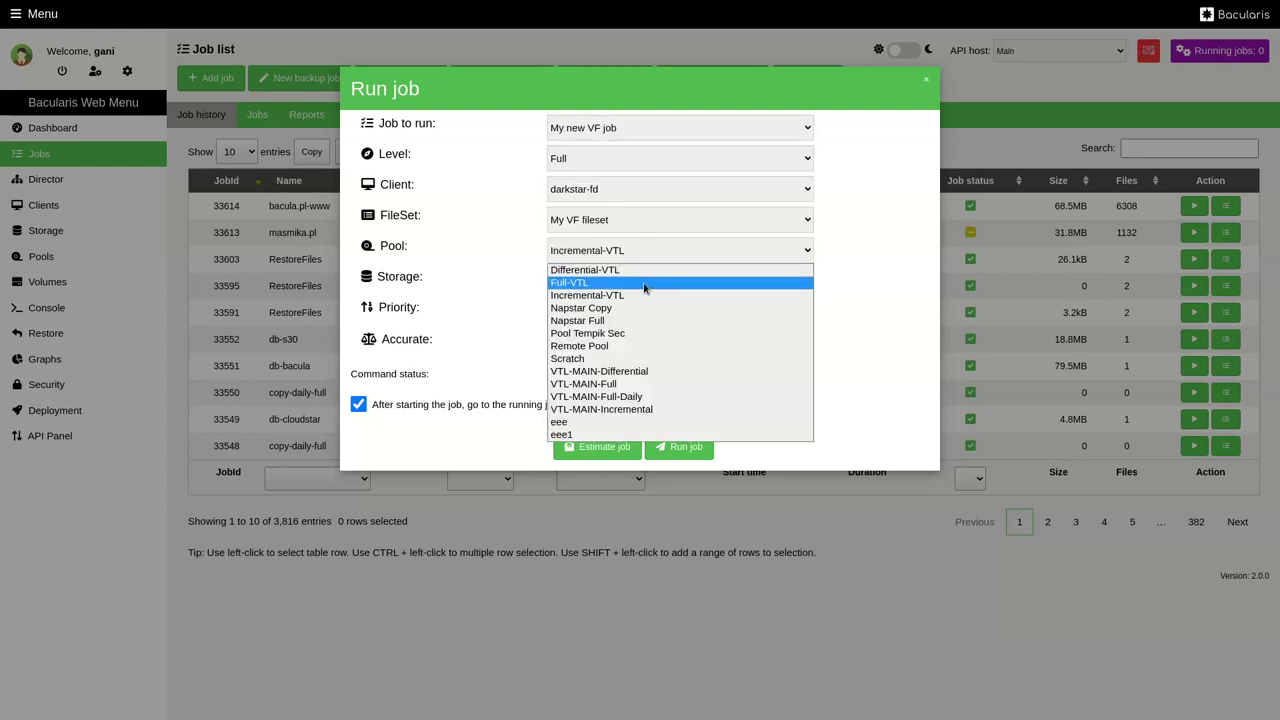
click(646, 283)
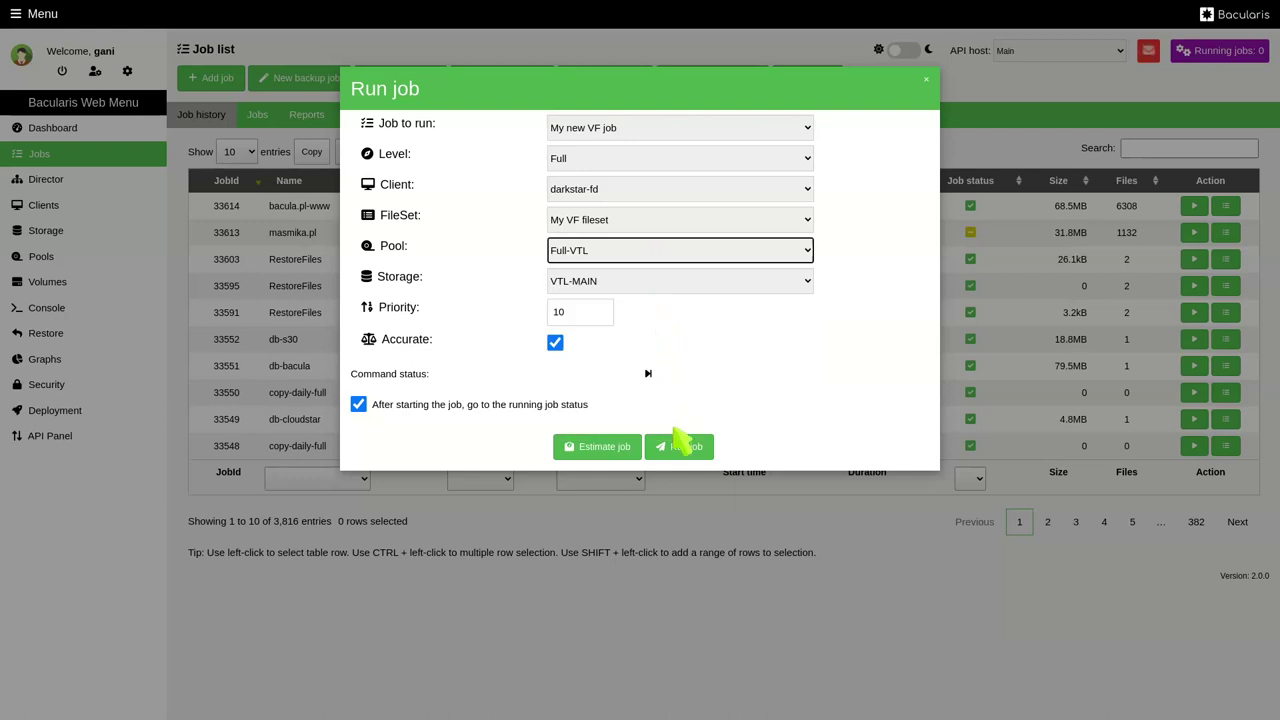
click(558, 405)
click(557, 406)
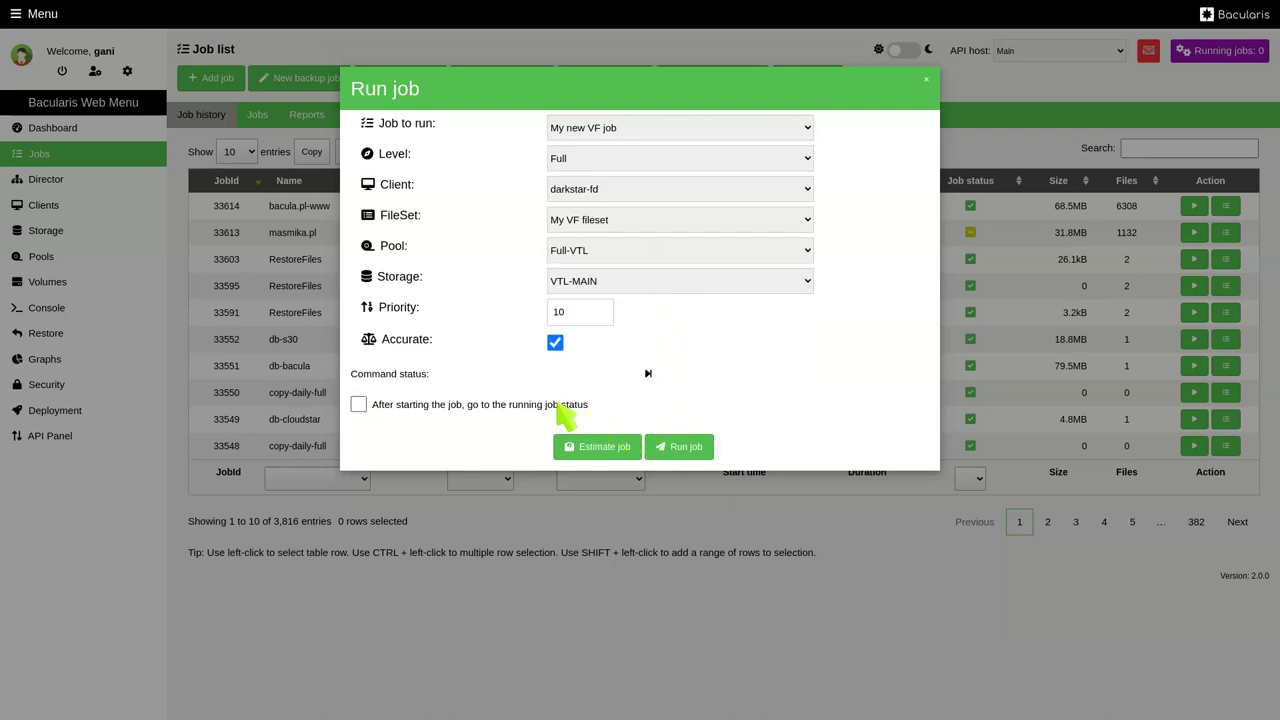
click(688, 447)
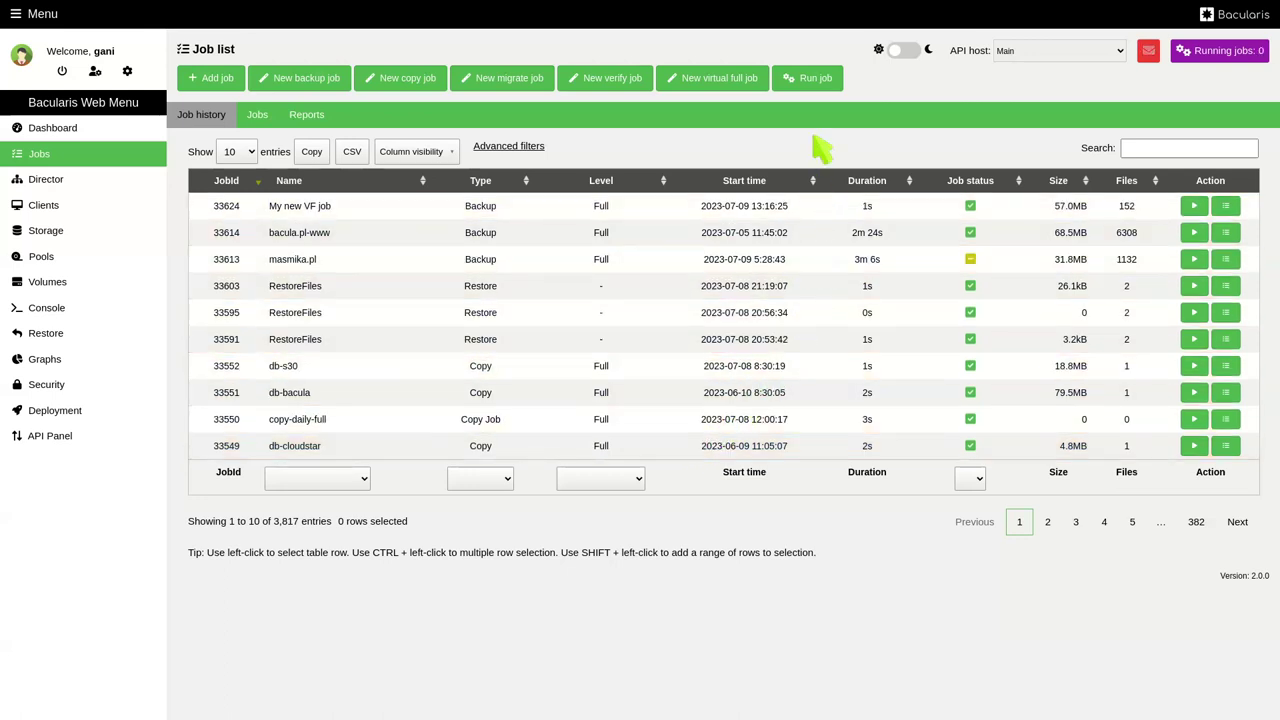
- Run "My new VF job" at the Incremental level, keeping the Incremental-VTL pool and VTL-MAIN storage
click(810, 80)
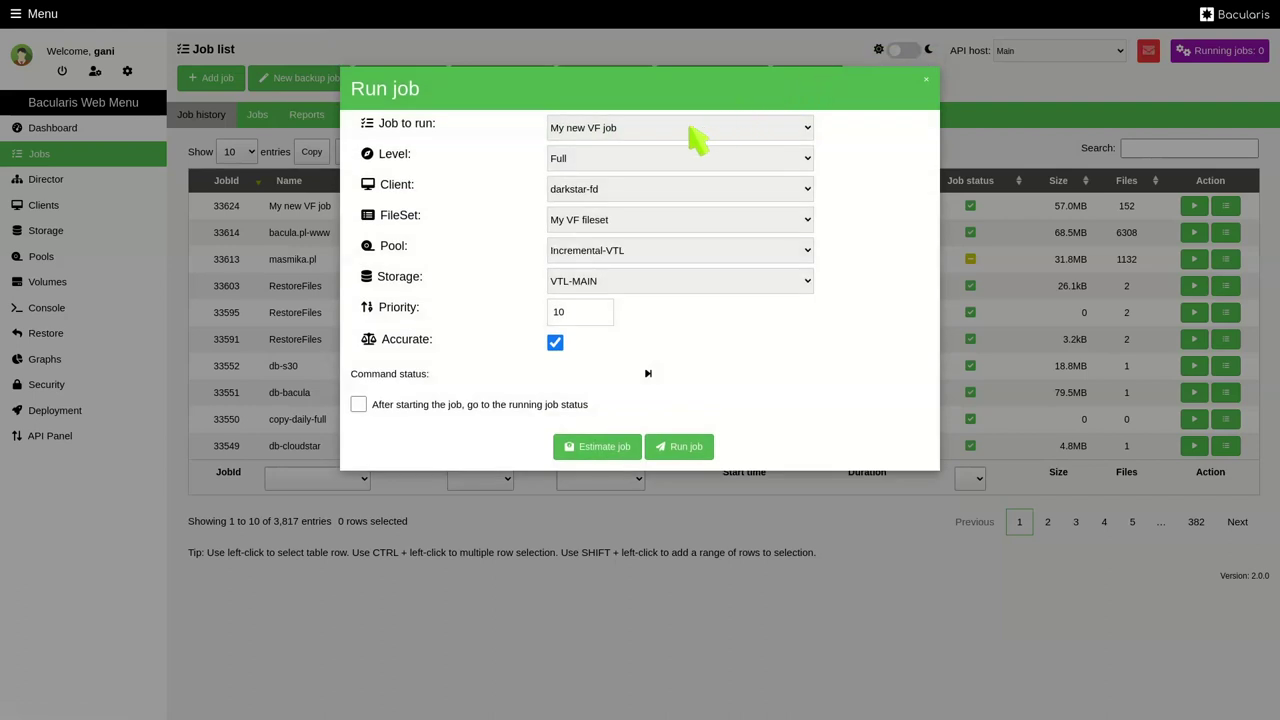
click(640, 160)
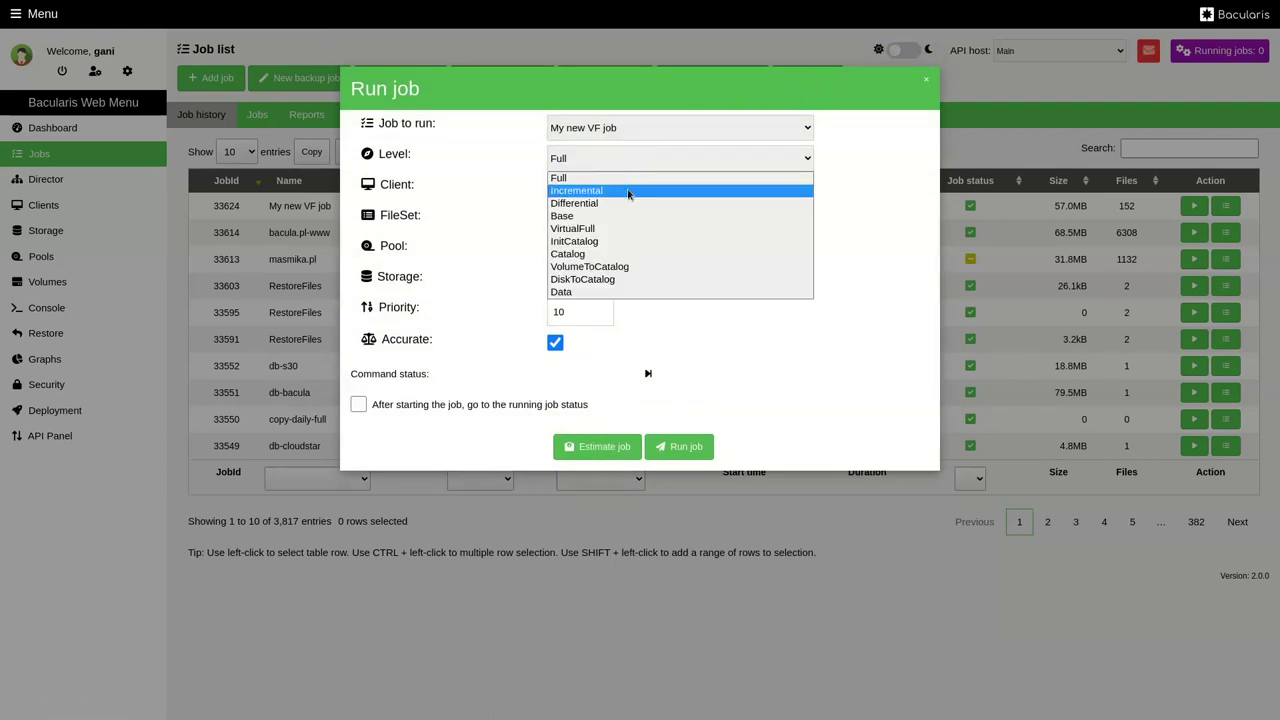
click(629, 194)
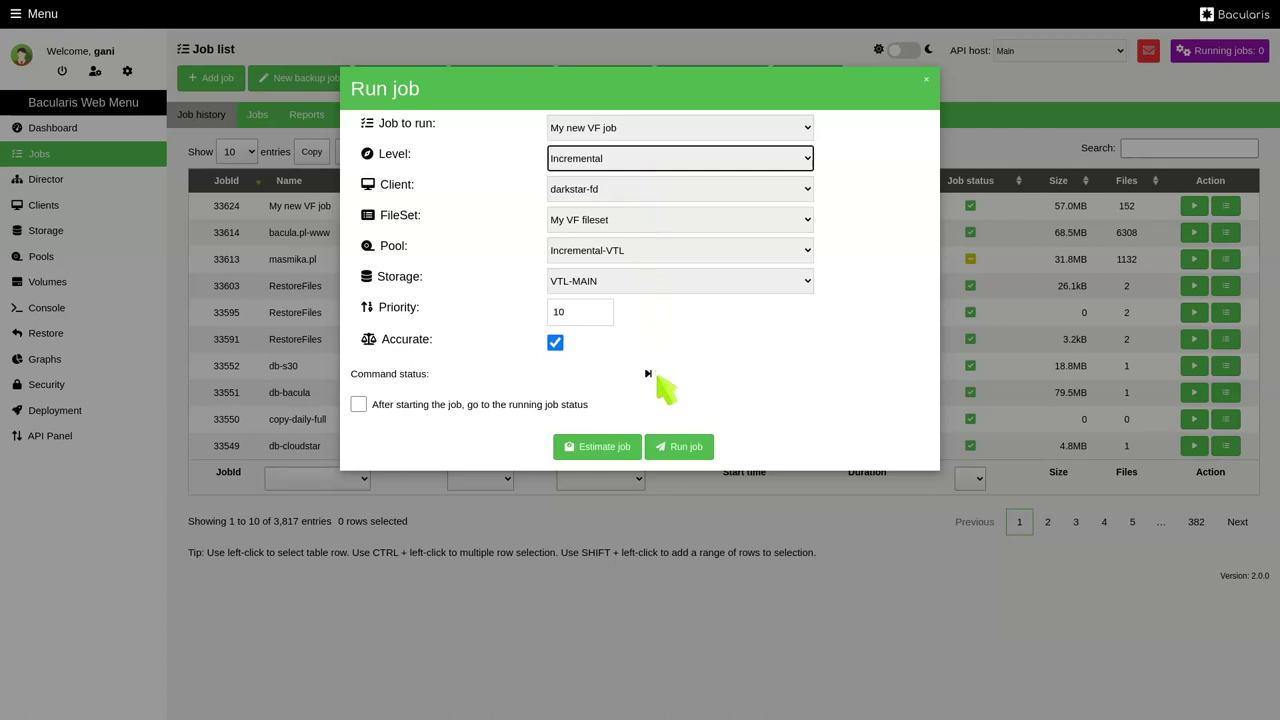
click(677, 449)
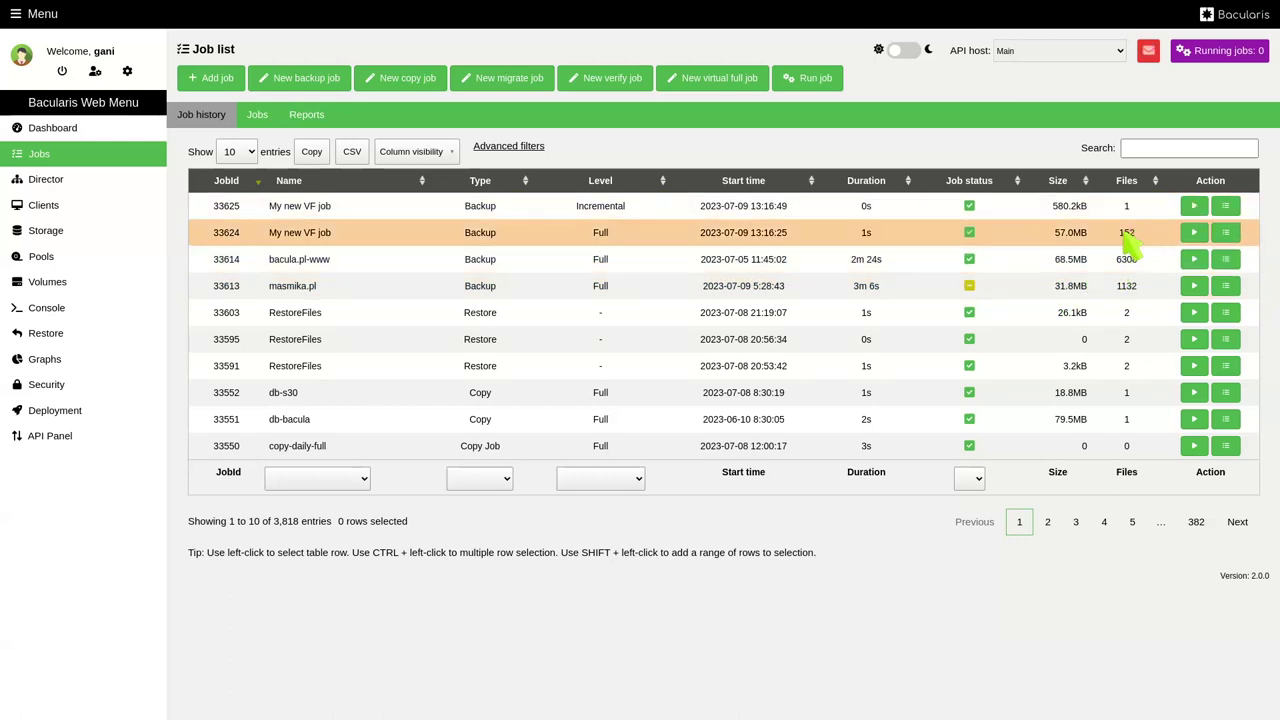
- Run further incremental backups by repeatedly rerunning the latest finished "My new VF job" entry in the job list
click(1194, 207)
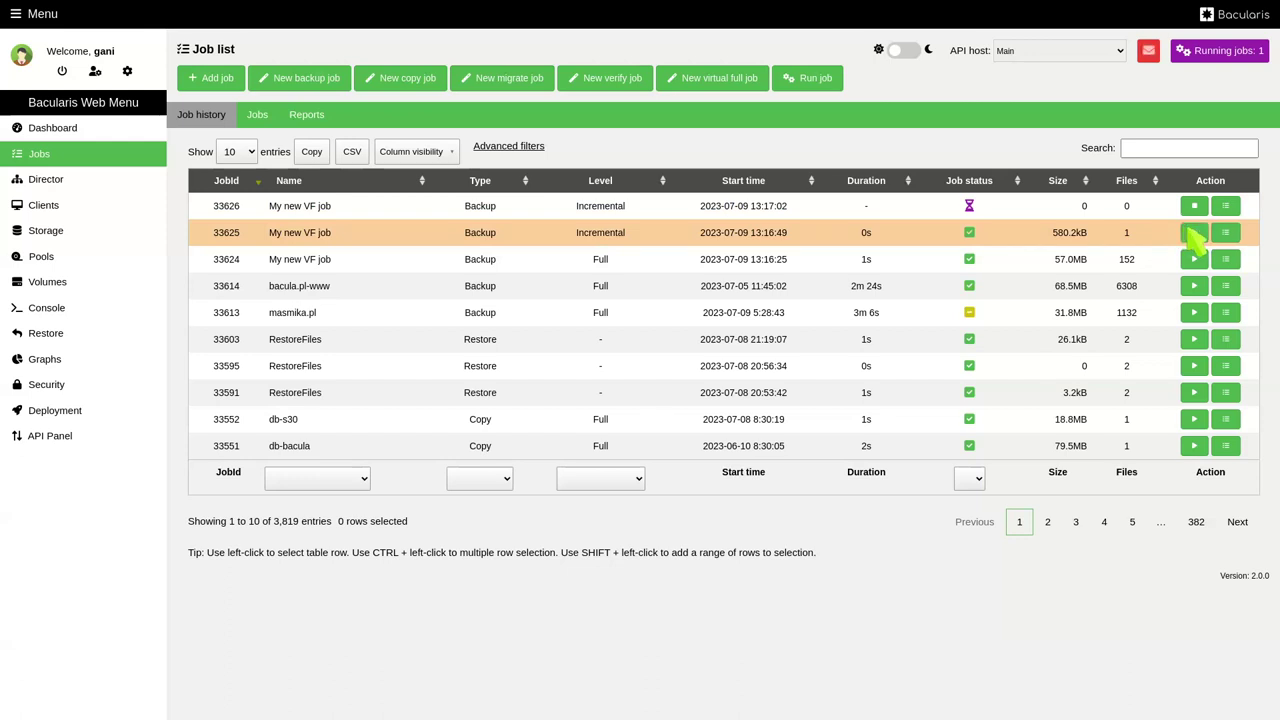
click(1193, 233)
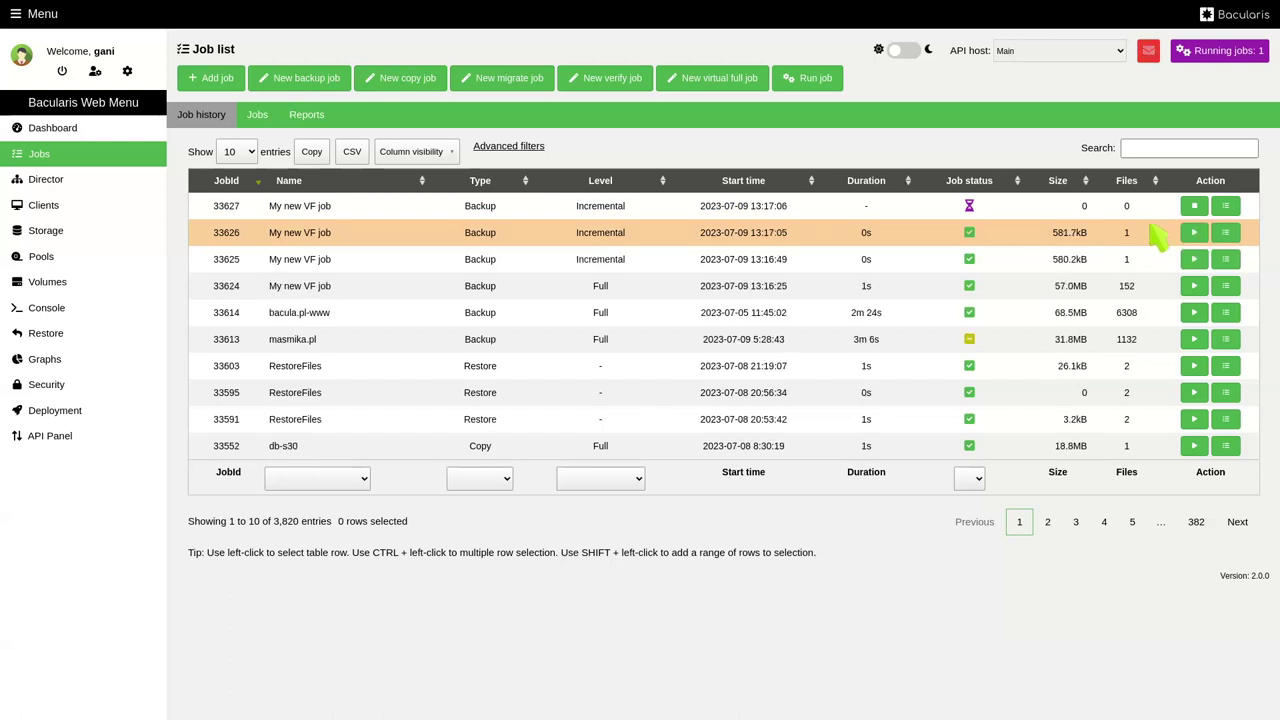
click(1193, 233)
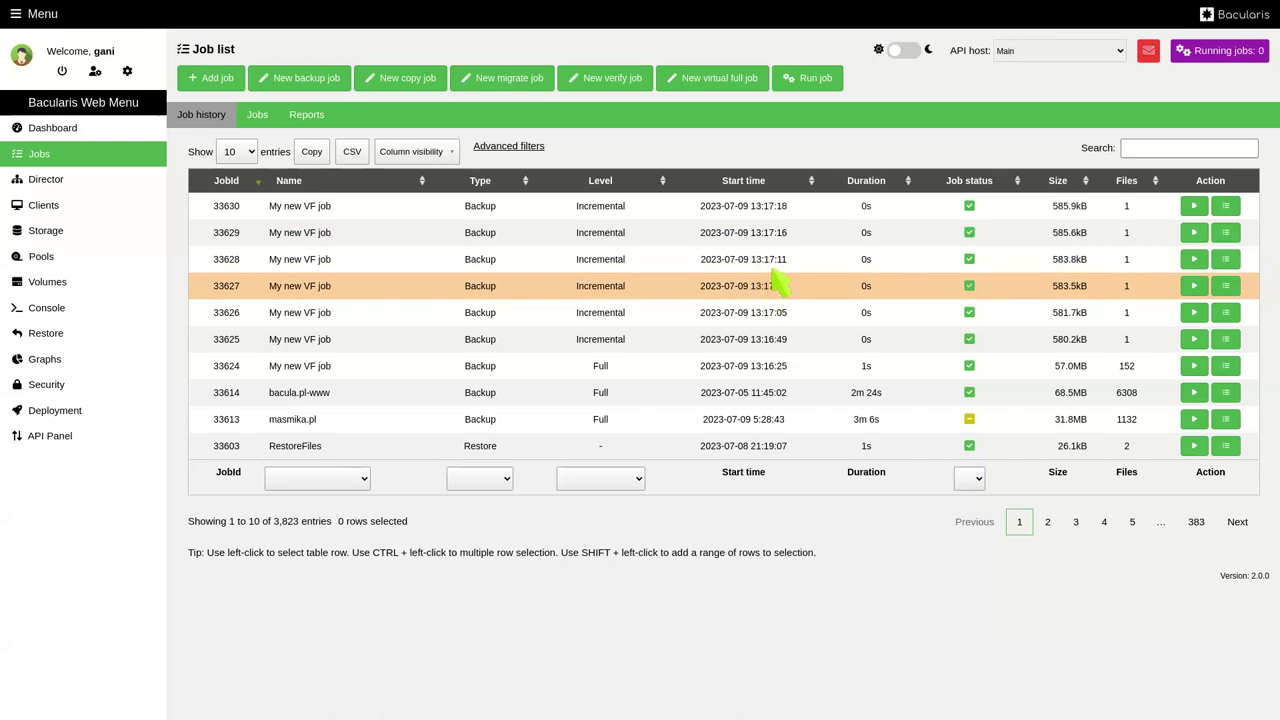
- Run "My new VF job" at the VirtualFull level to consolidate its full and incremental backups
click(815, 80)
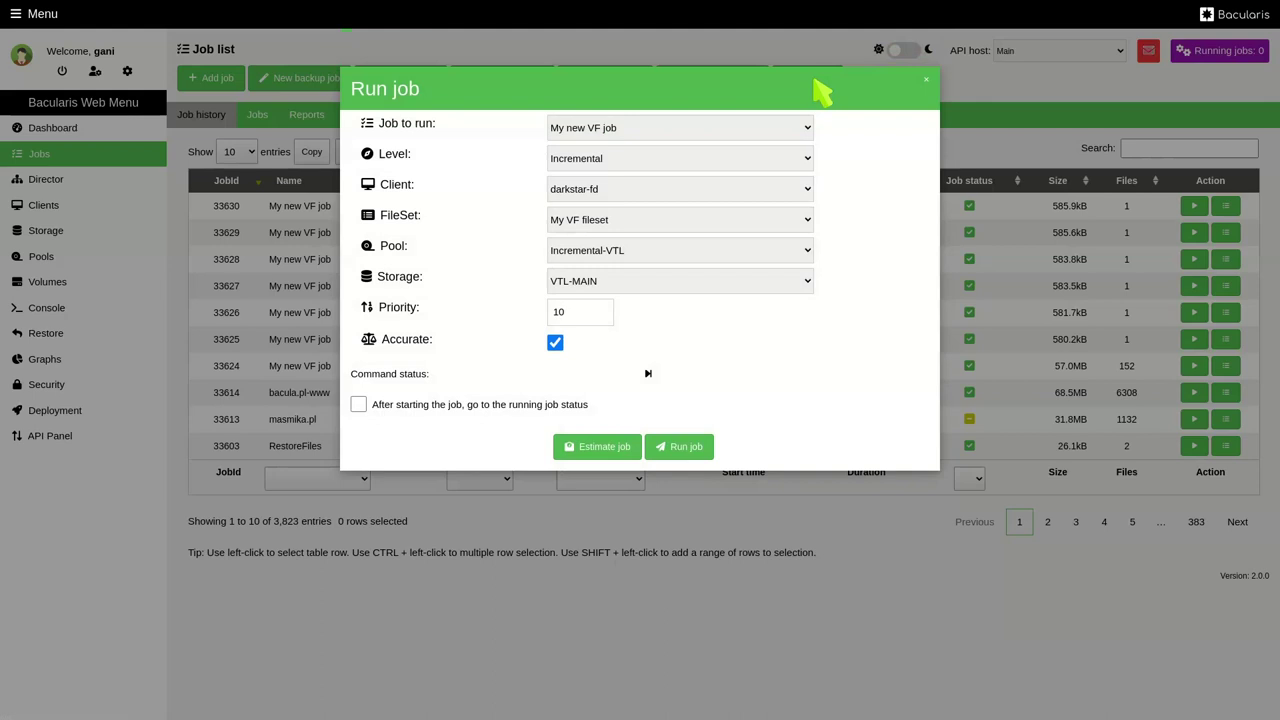
click(683, 160)
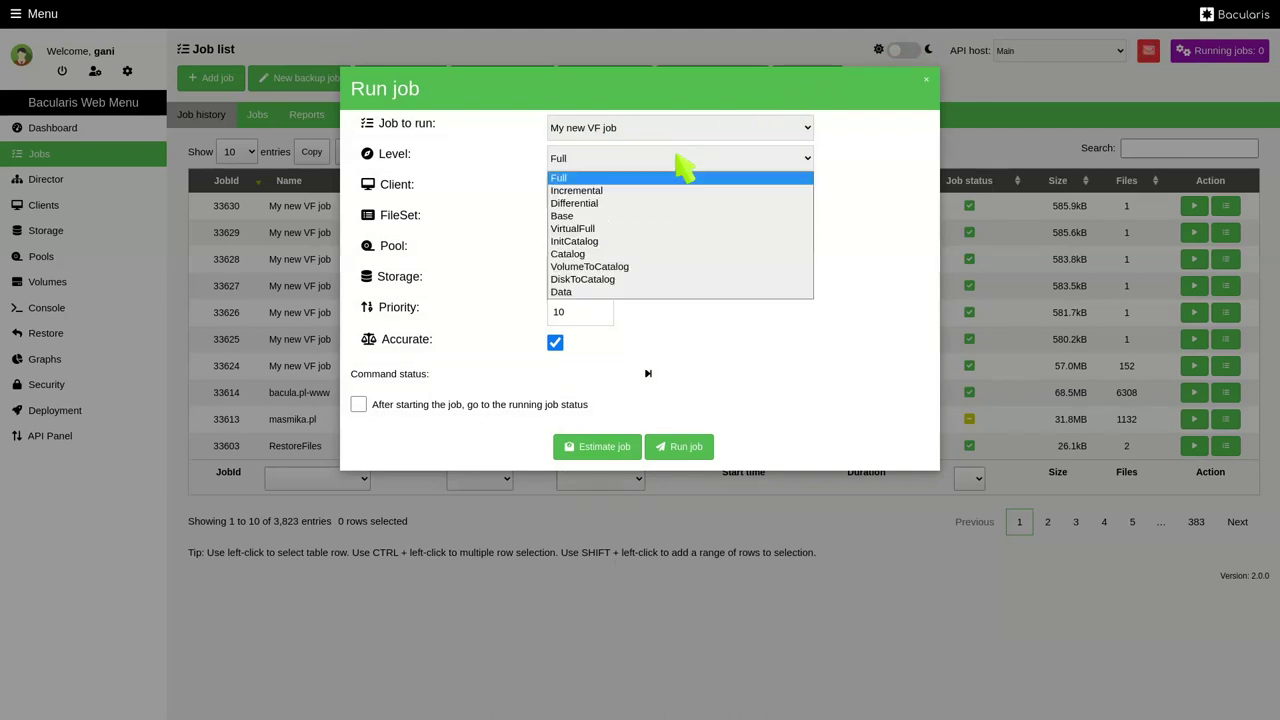
click(645, 229)
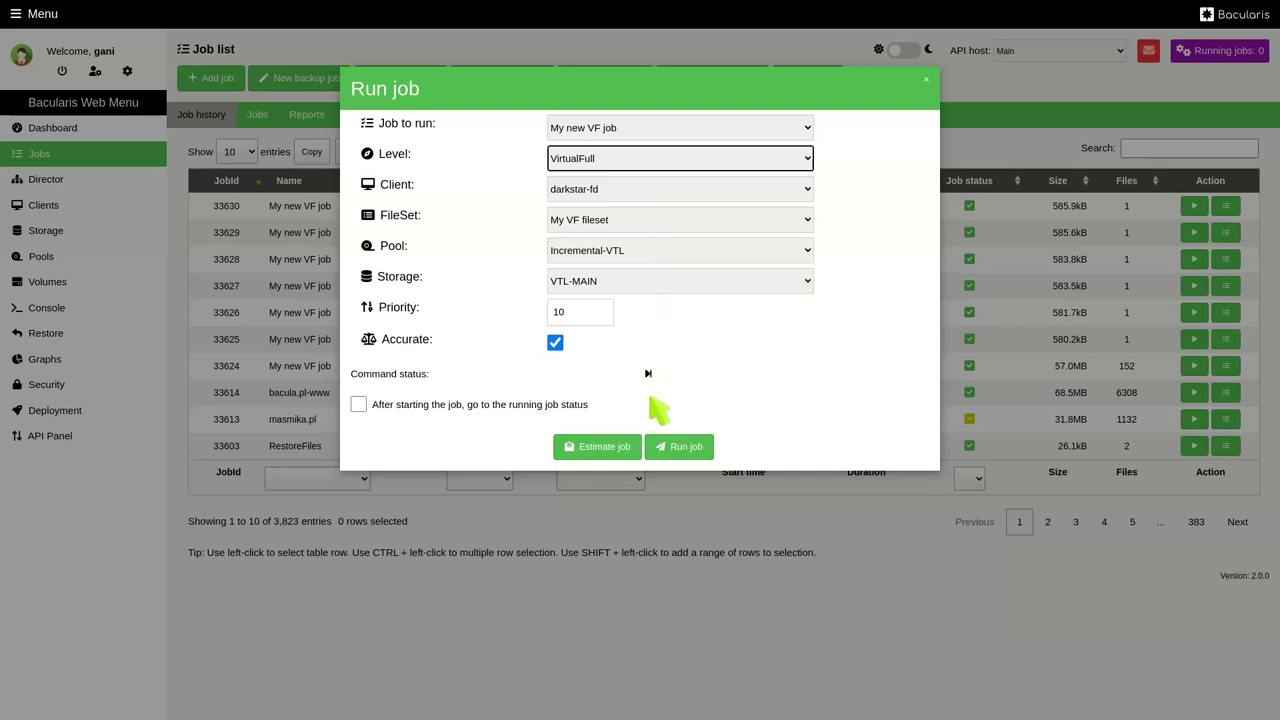
click(670, 452)
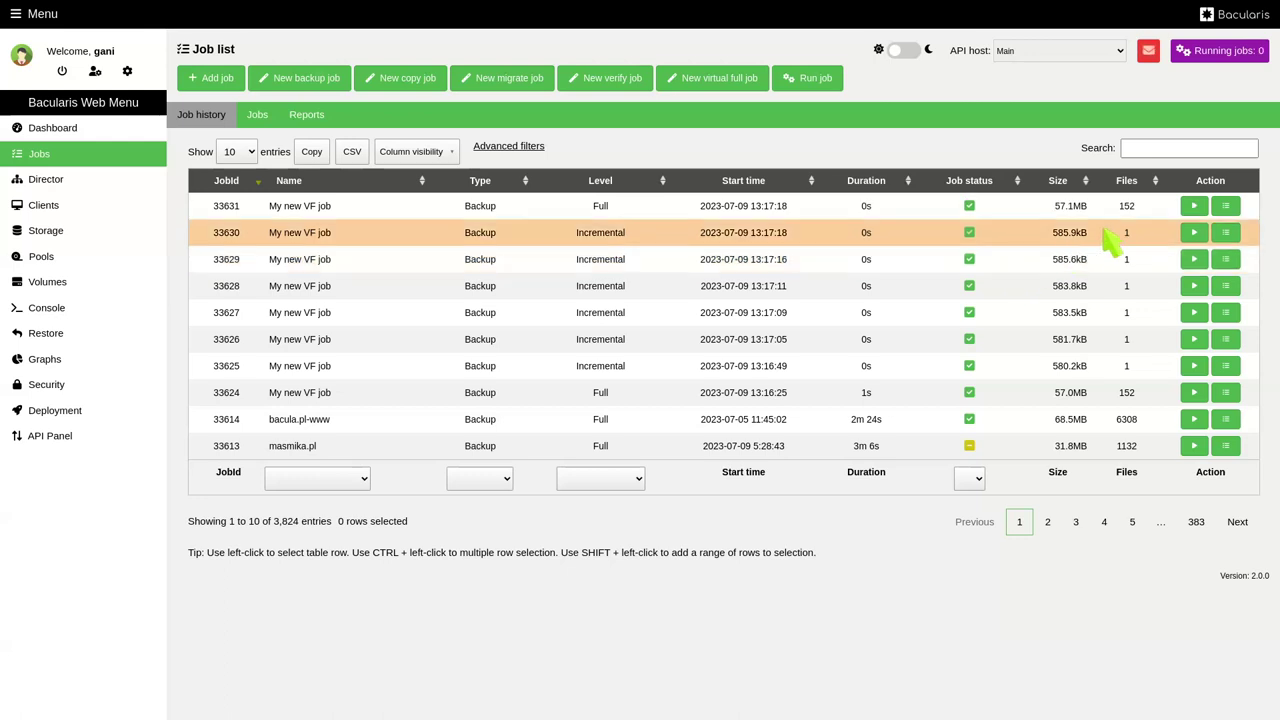
- Examine the newest "My new VF job" run's log for its backup level and consolidated job IDs, and return to the job list
click(1225, 205)
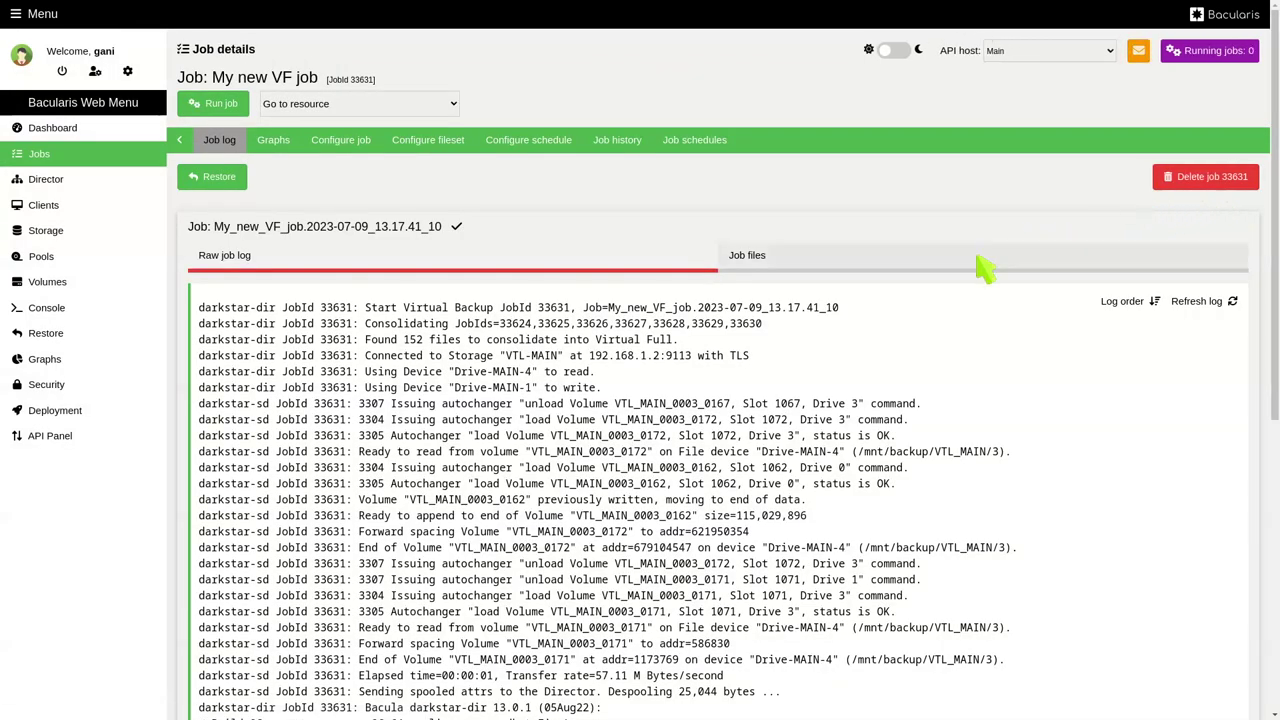
scroll(900, 329, down, 5)
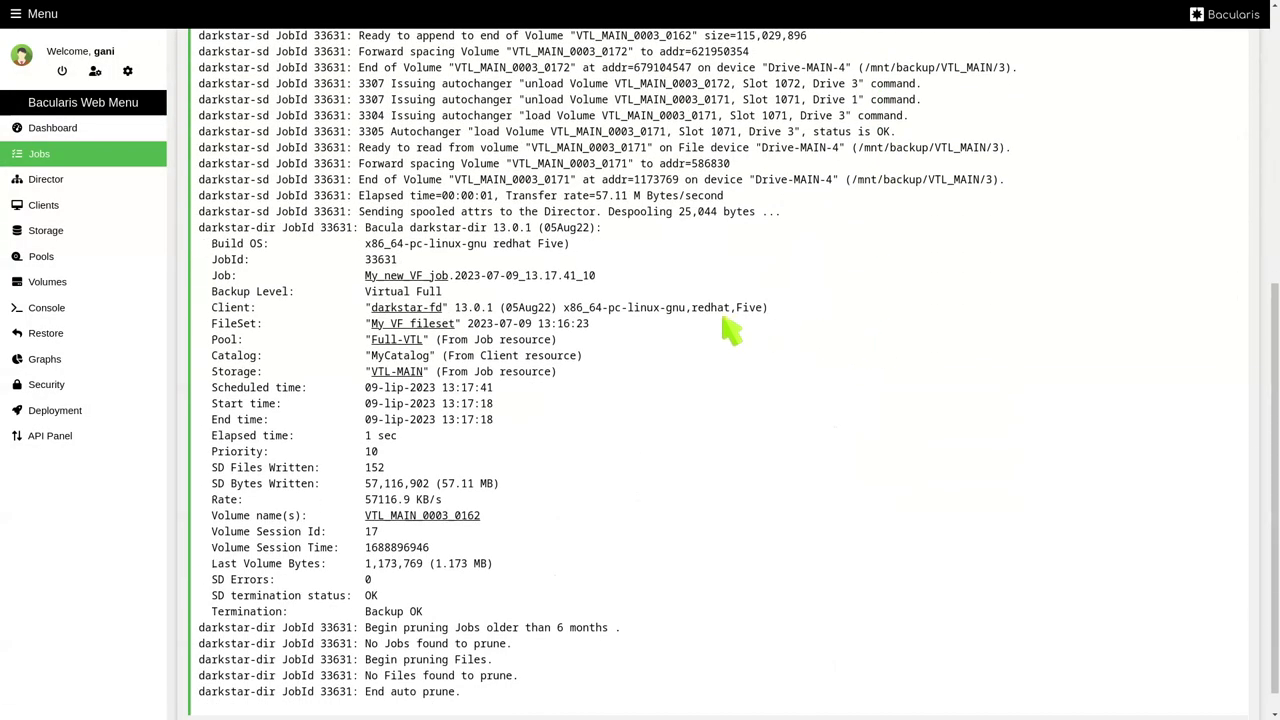
drag(441, 291, 390, 288)
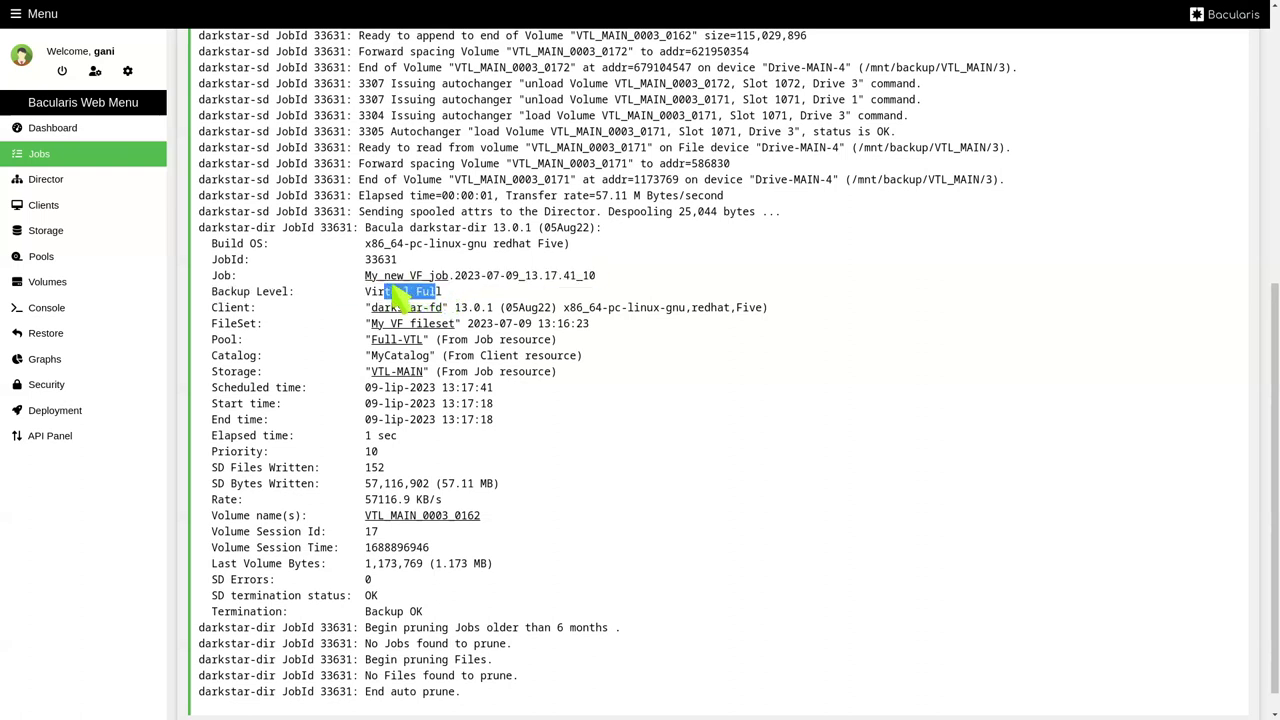
click(412, 300)
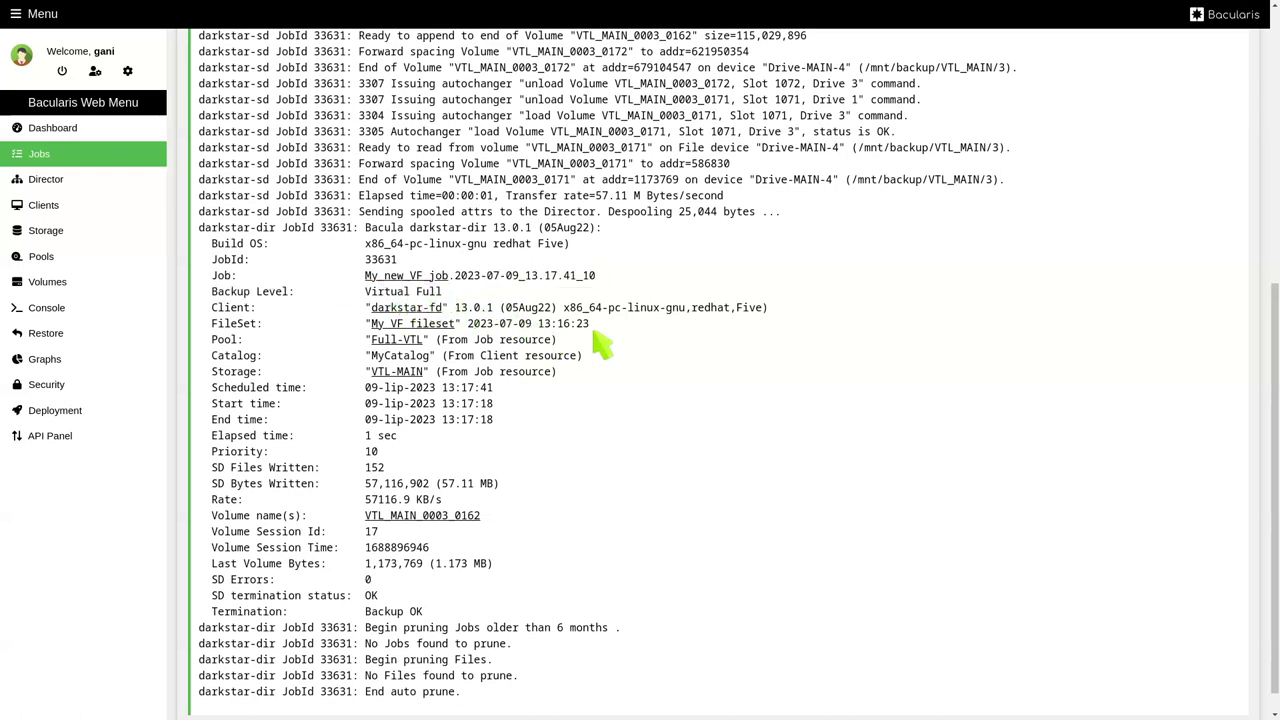
scroll(603, 343, up, 4)
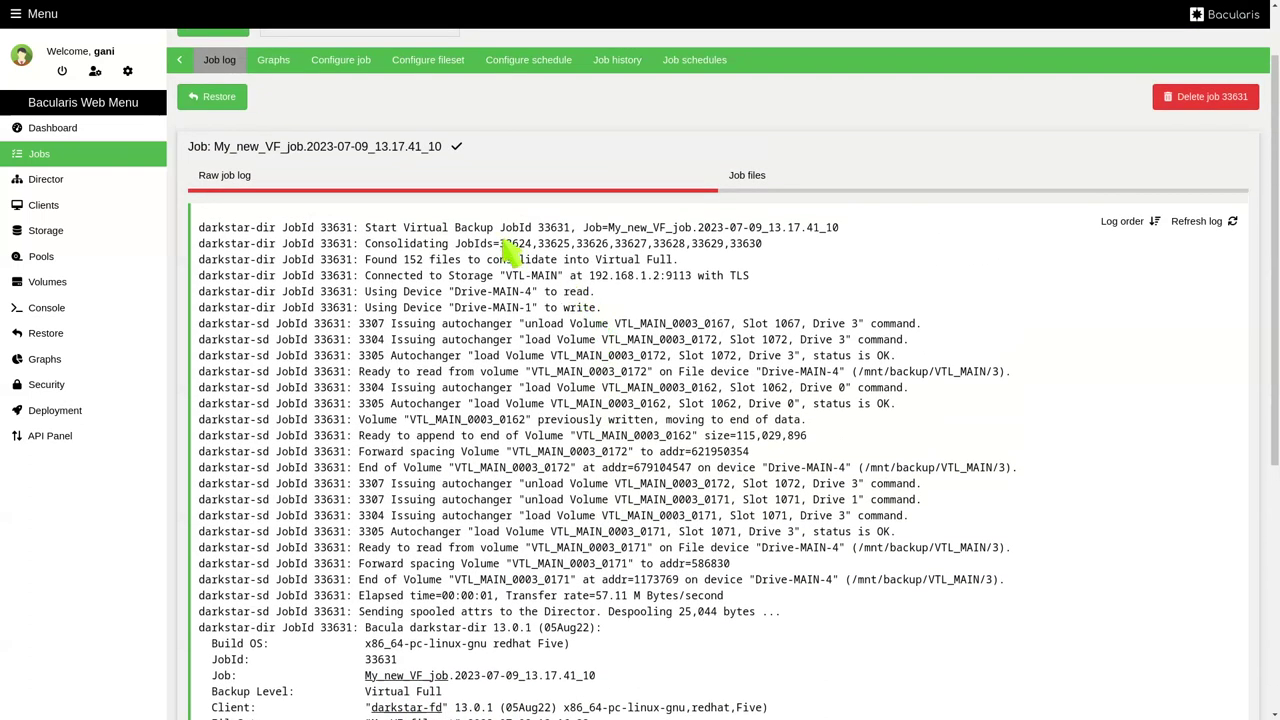
drag(496, 244, 774, 246)
click(783, 248)
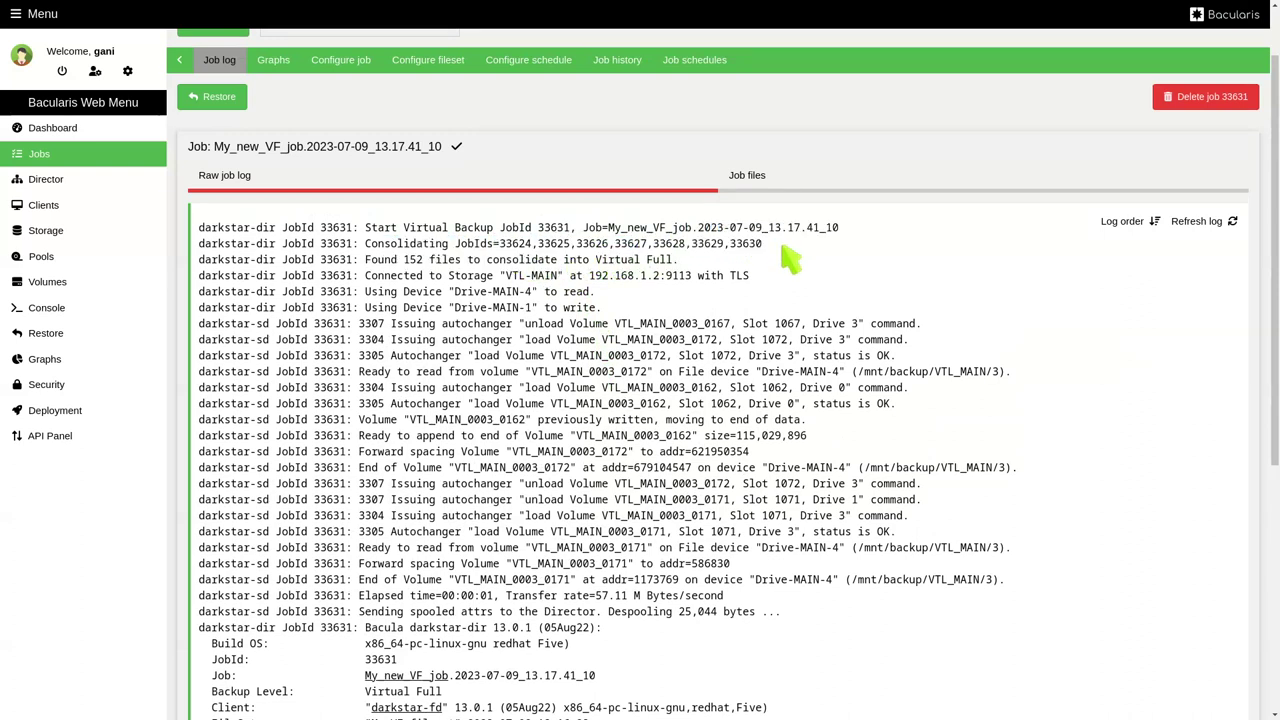
scroll(790, 258, up, 1)
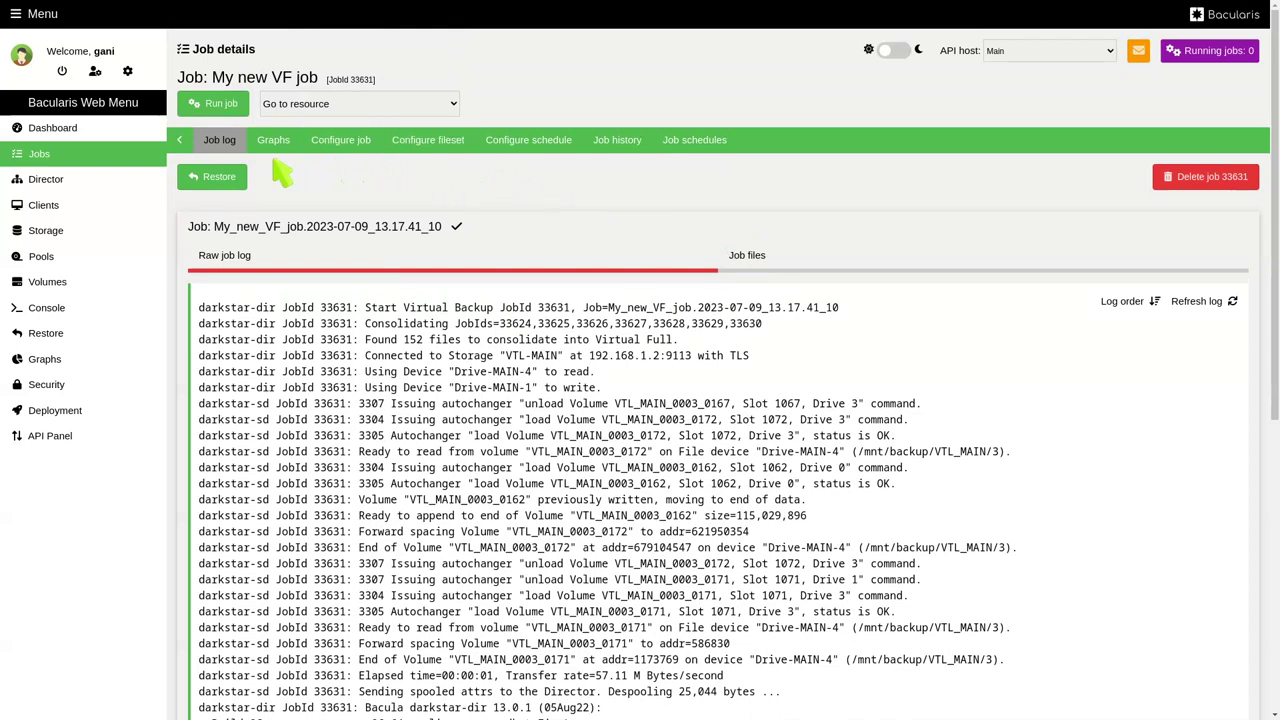
click(40, 153)
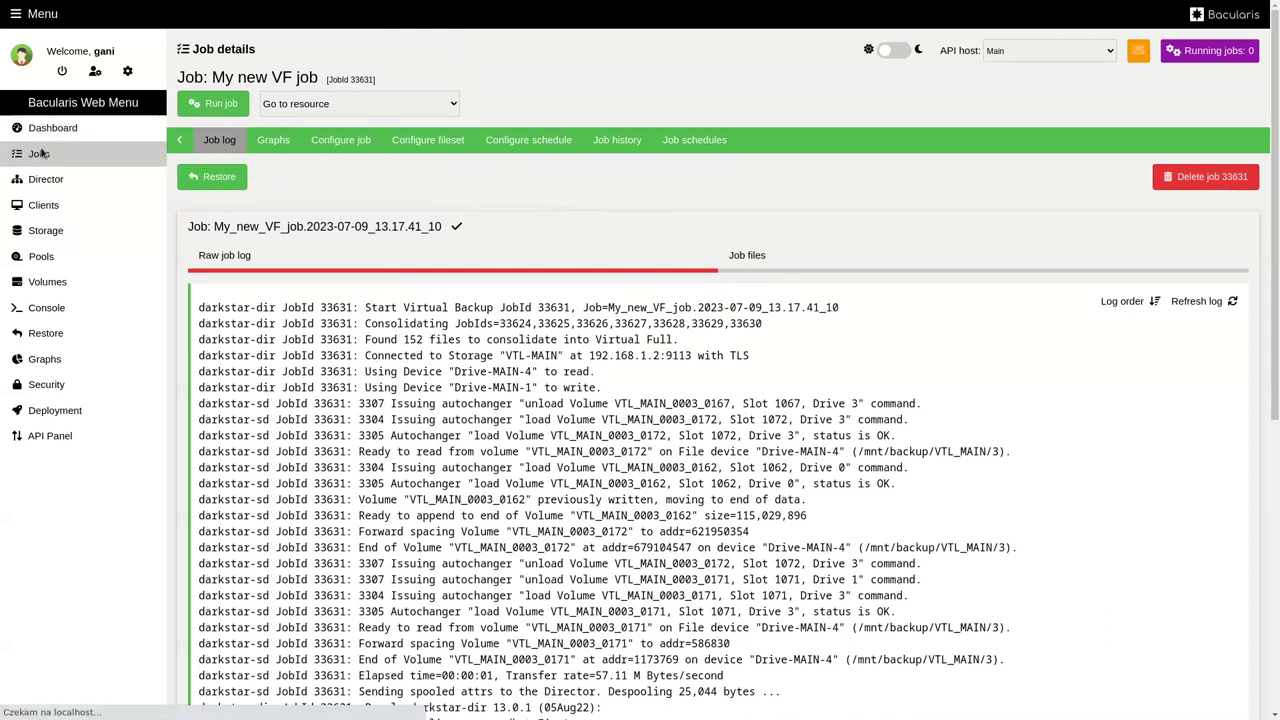